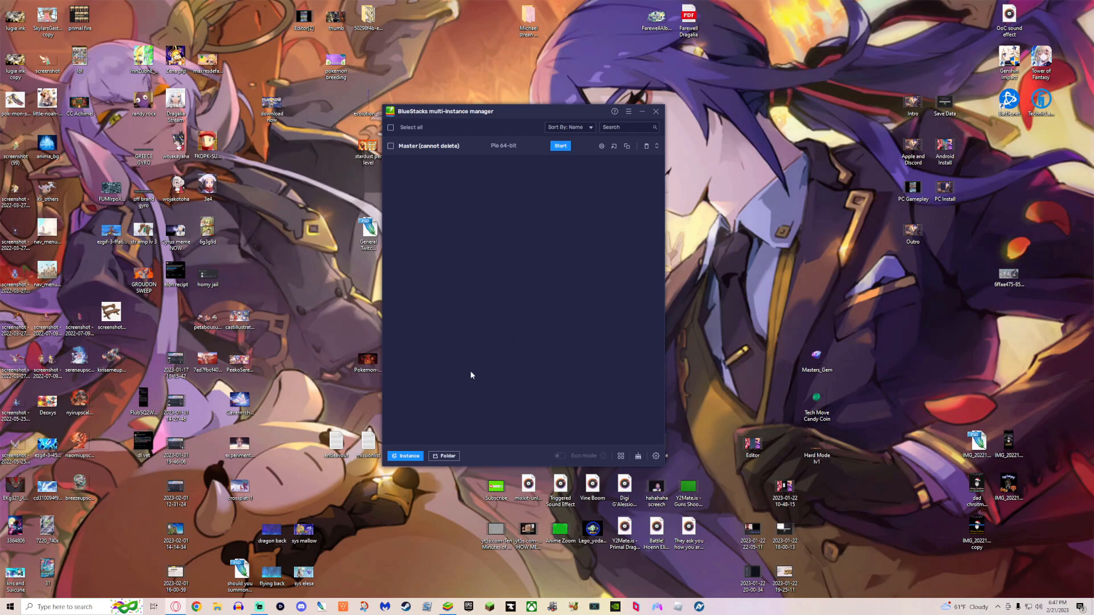
- Begin a fresh instance with Pie 64-bit as its Android version
left_click(409, 459)
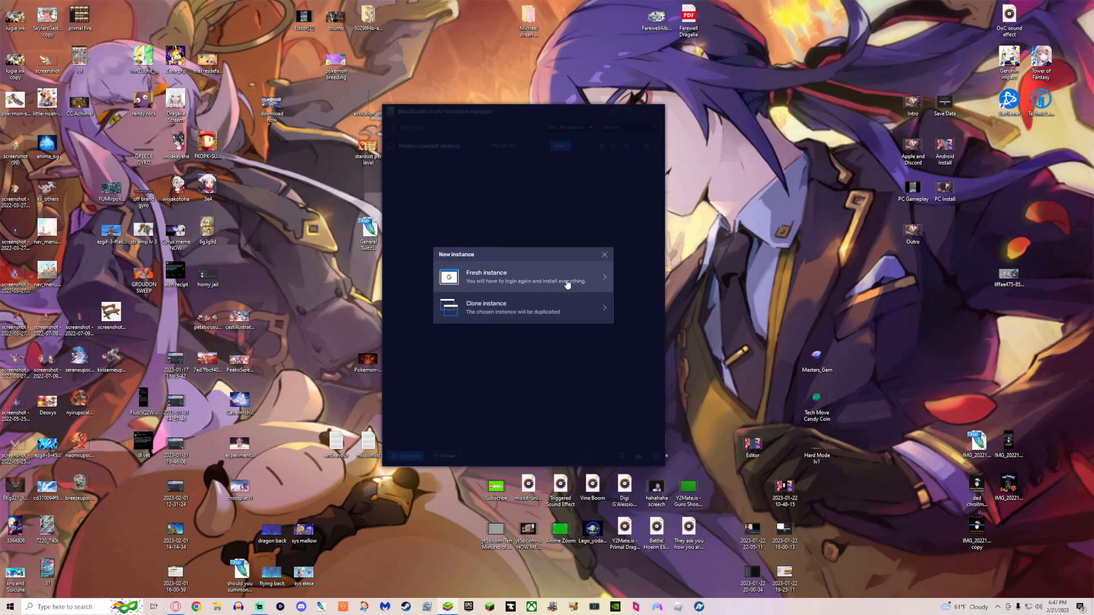
left_click(550, 282)
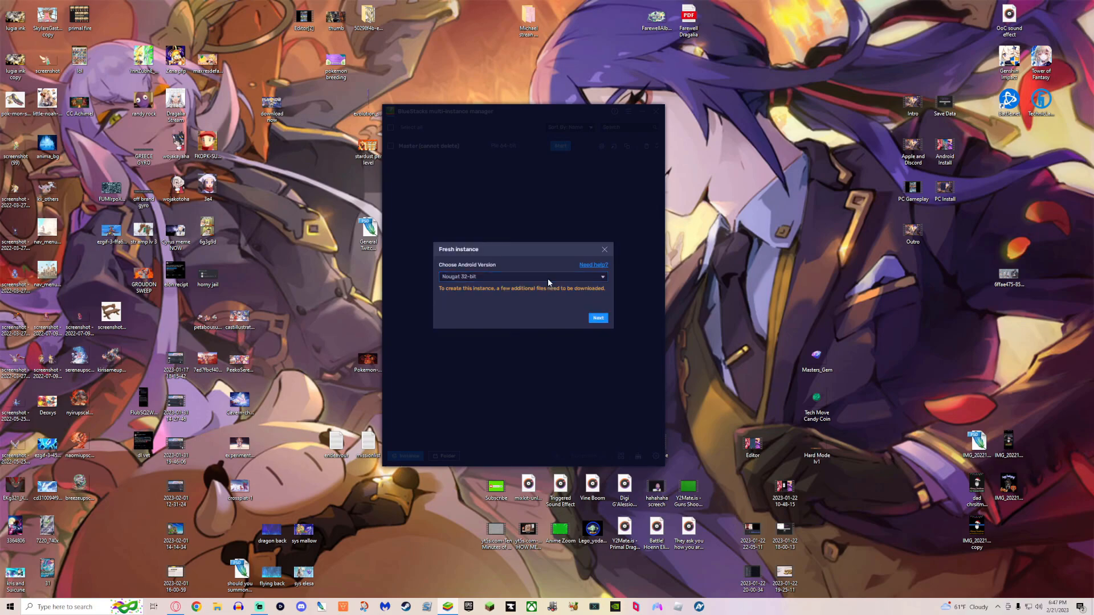
left_click(544, 279)
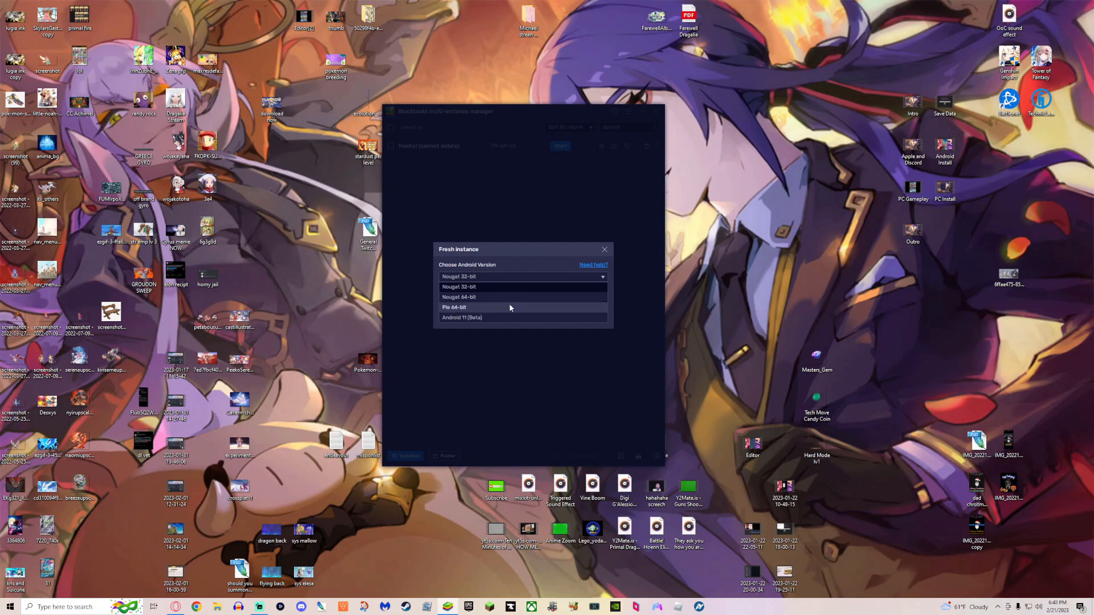
left_click(509, 306)
left_click(596, 318)
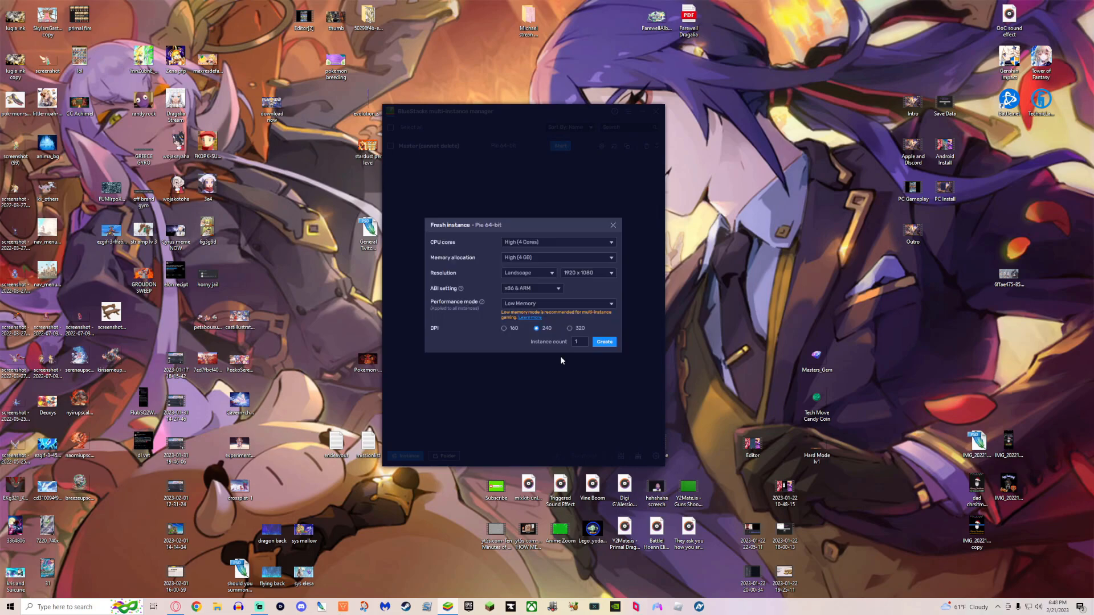
- Set ABI to Custom with x86 32-bit and ARM 32-bit off, and create the instance
left_click(559, 291)
left_click(531, 330)
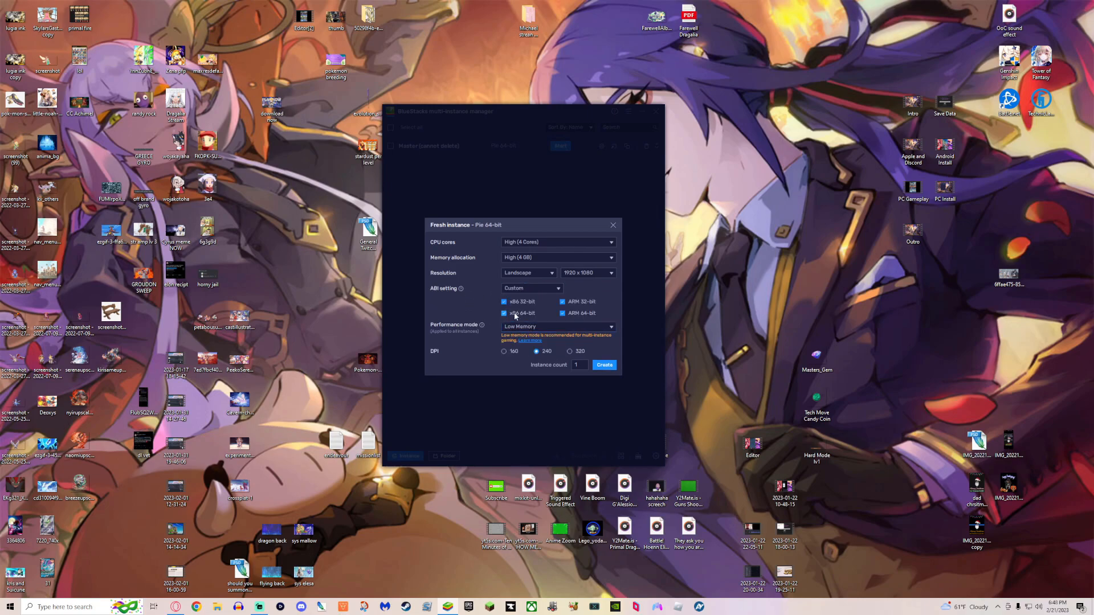
left_click(505, 301)
left_click(562, 301)
left_click(607, 367)
mouse_move(513, 165)
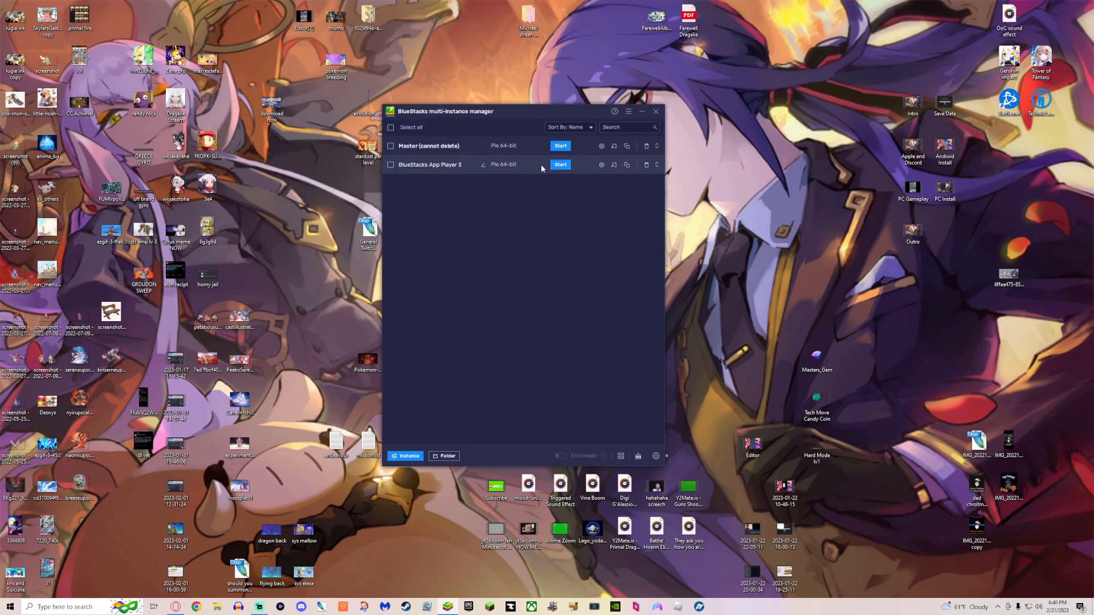
- Launch App Player 3 and install Dragalia Lost from the Play Store
left_click(559, 165)
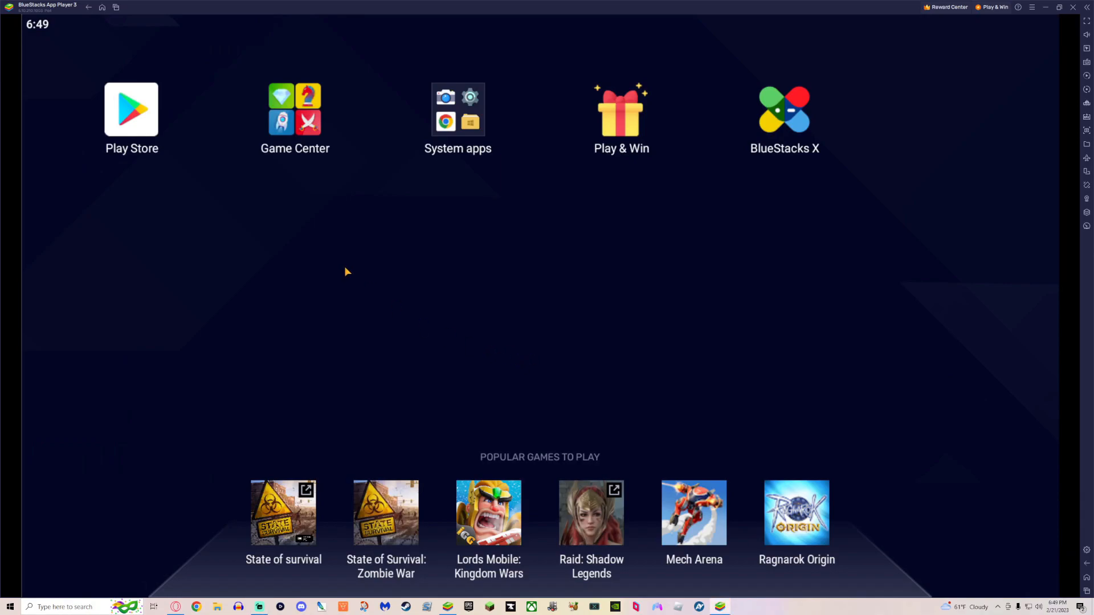
left_click(132, 109)
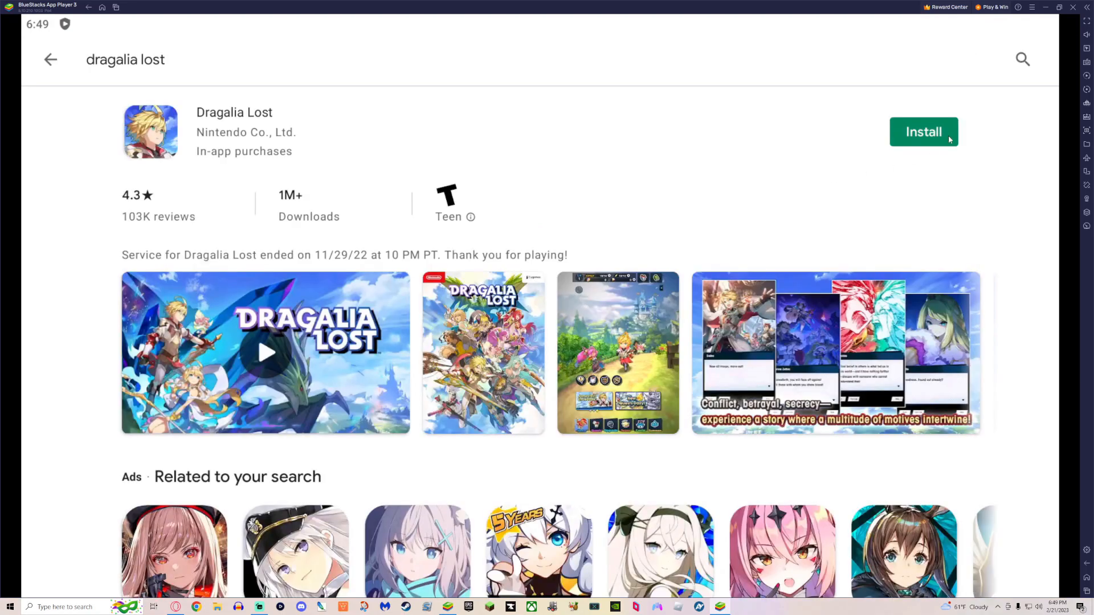
left_click(948, 137)
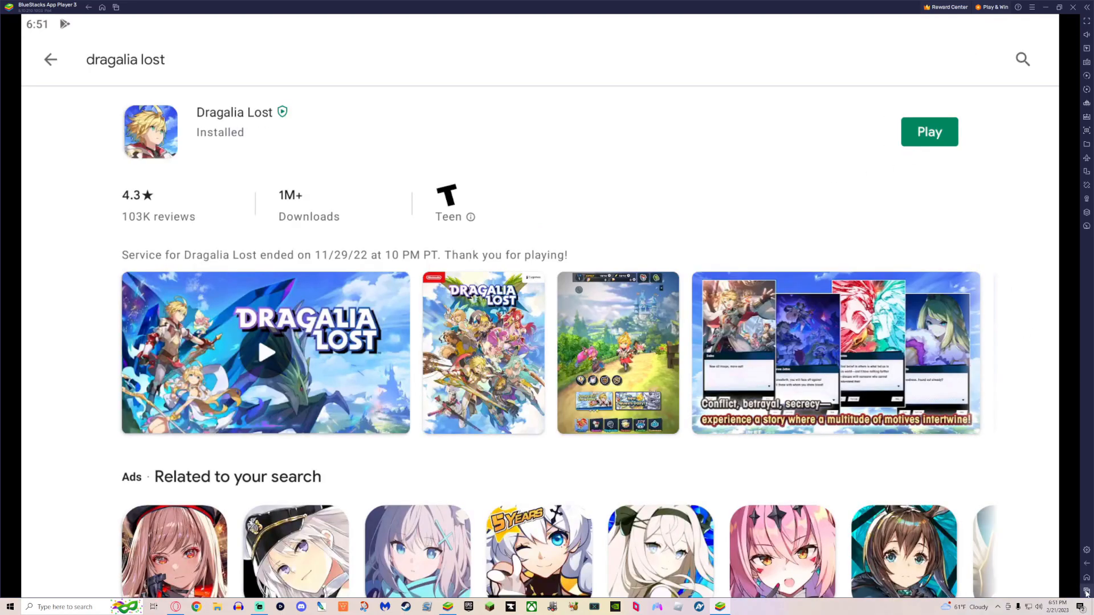
- Dismiss the Play Store from recents and enter the System apps folder
key("ctrl+shift+5")
left_click_drag(538, 341, 172, 342)
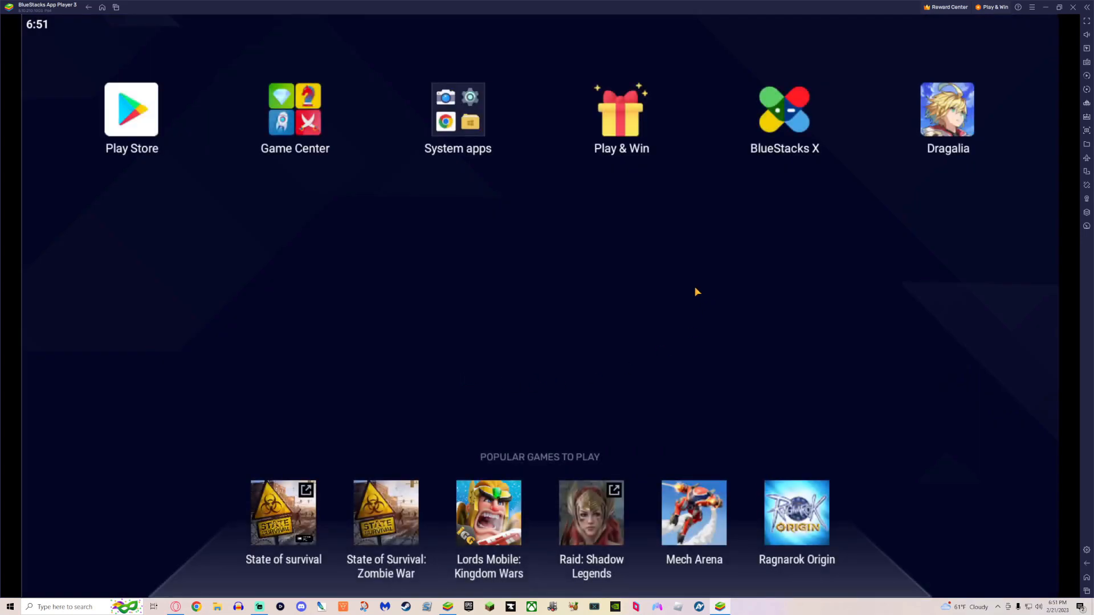
left_click(477, 124)
- Load the pasted GitHub release page in Chrome and download DragaliPatch-v1.1.1.apk
left_click(510, 273)
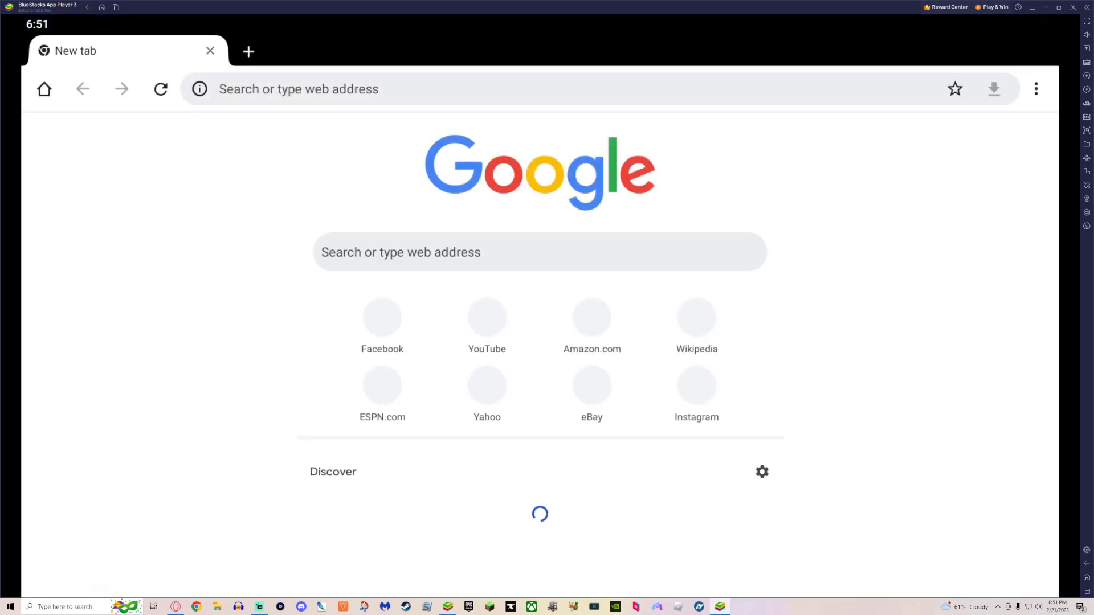
left_click(598, 89)
type("https://github.com/LukeFZ/DragaliPatch/releases/tag/v1.1.1")
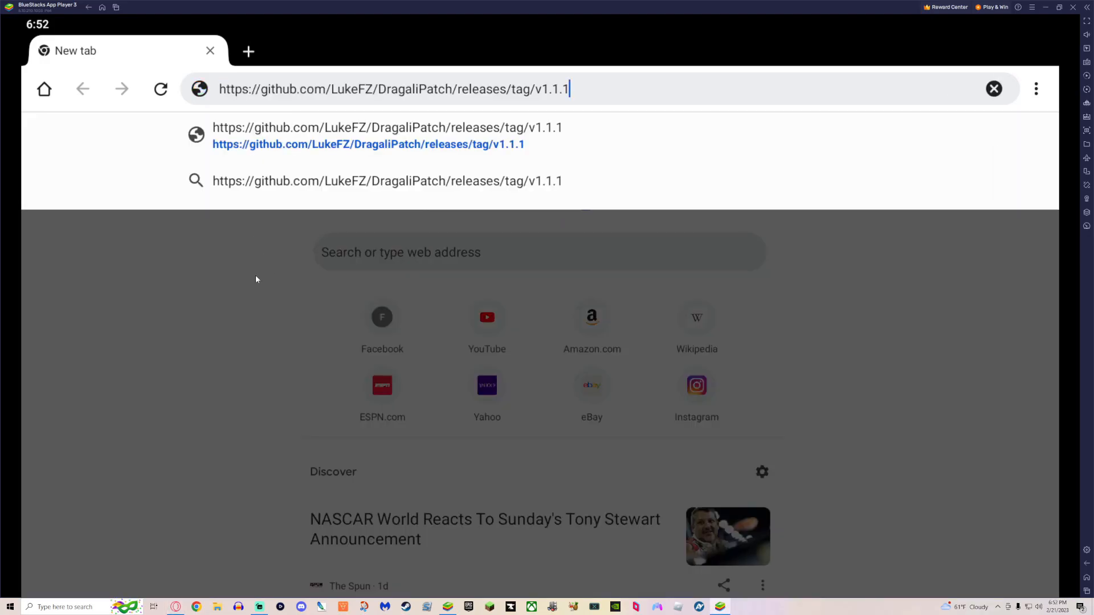
key("Return")
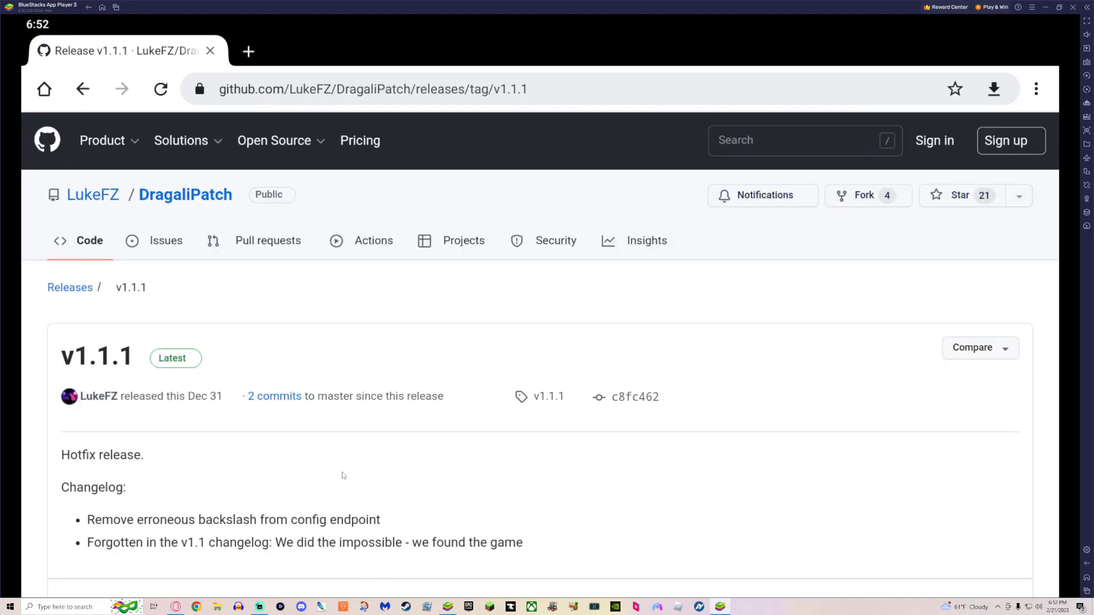
scroll(294, 393, "down", 5)
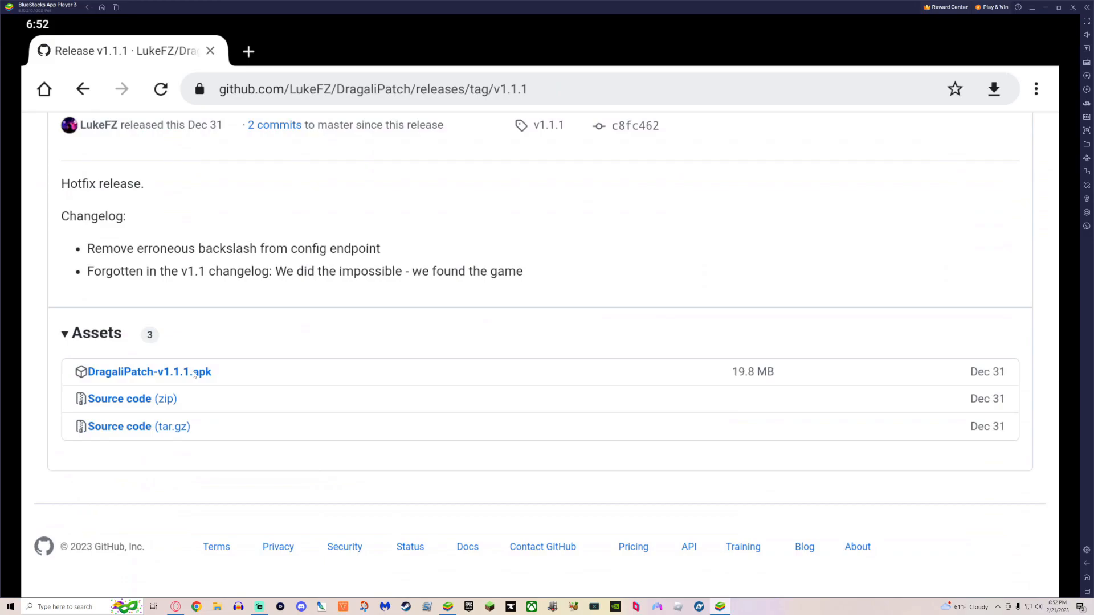
left_click(195, 372)
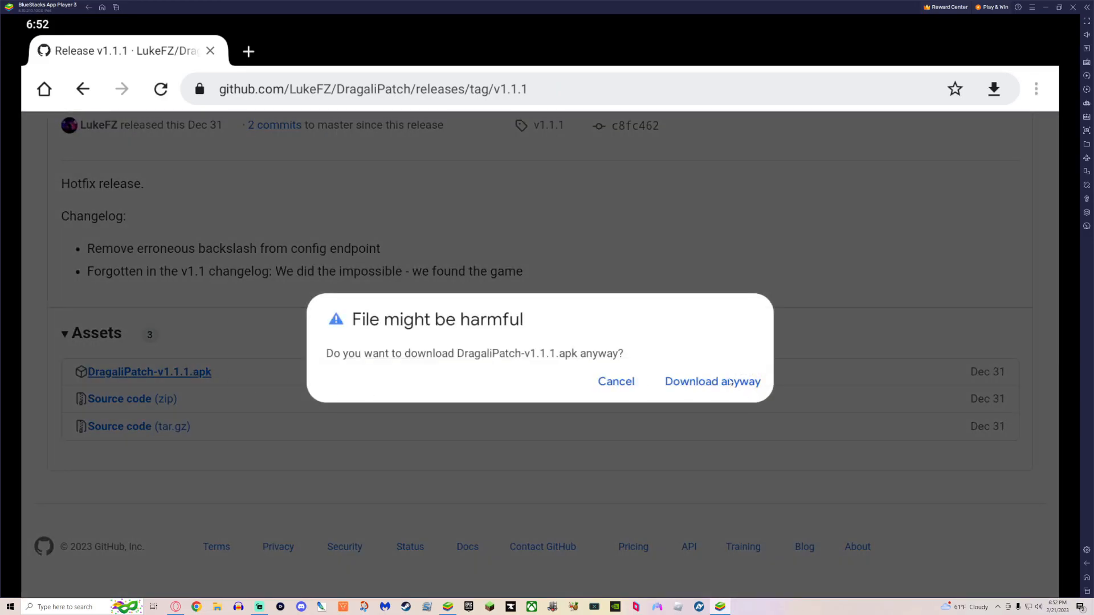
left_click(712, 381)
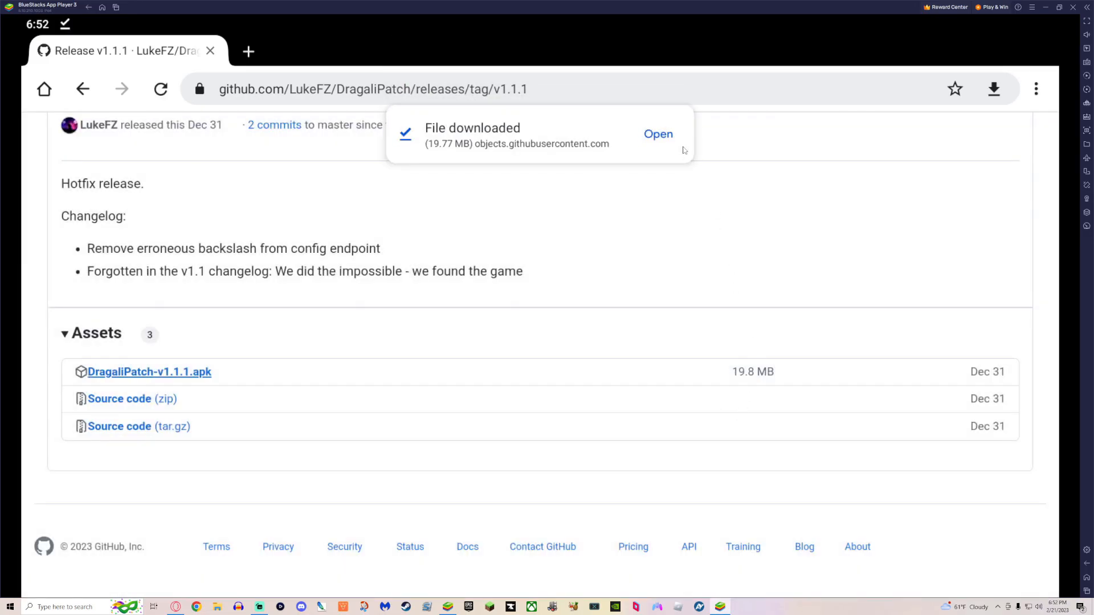
- Allow Chrome to install unknown apps and install the DragaliPatch app
left_click(658, 135)
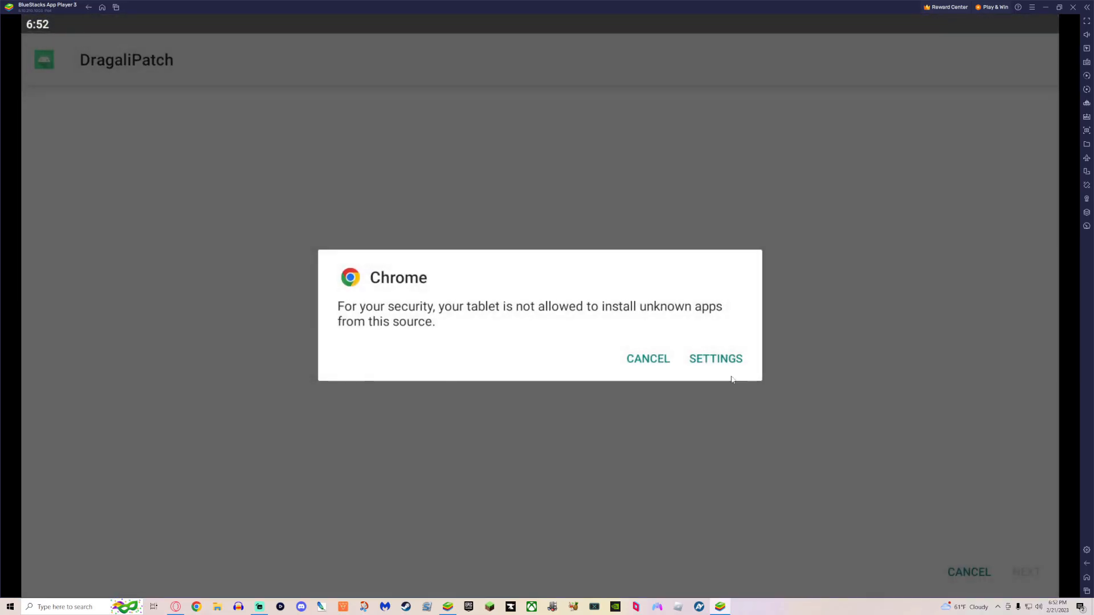
left_click(719, 363)
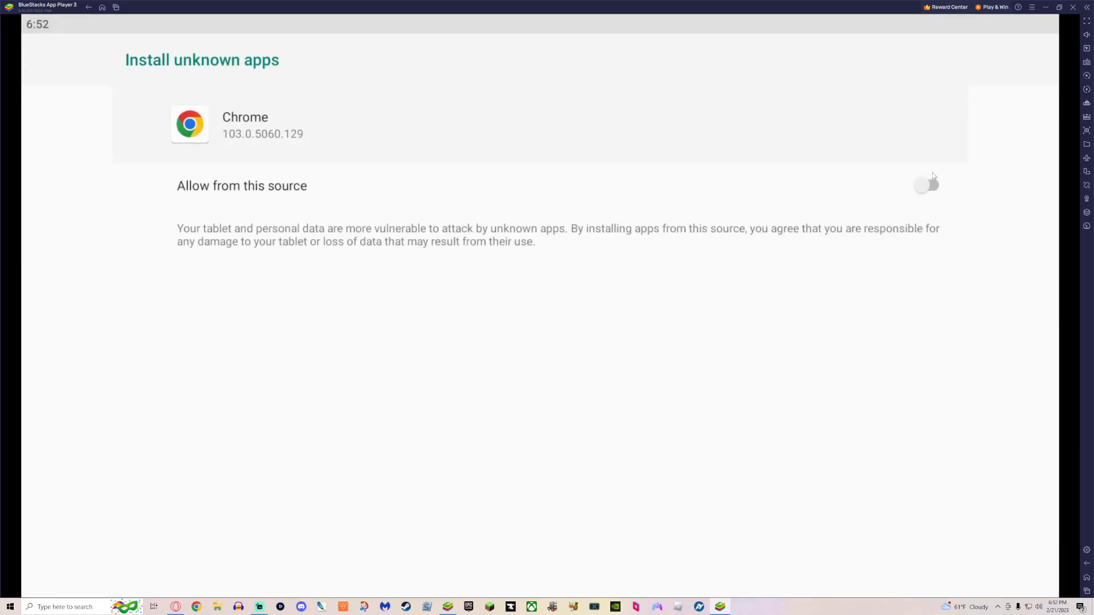
left_click(928, 185)
left_click(1021, 571)
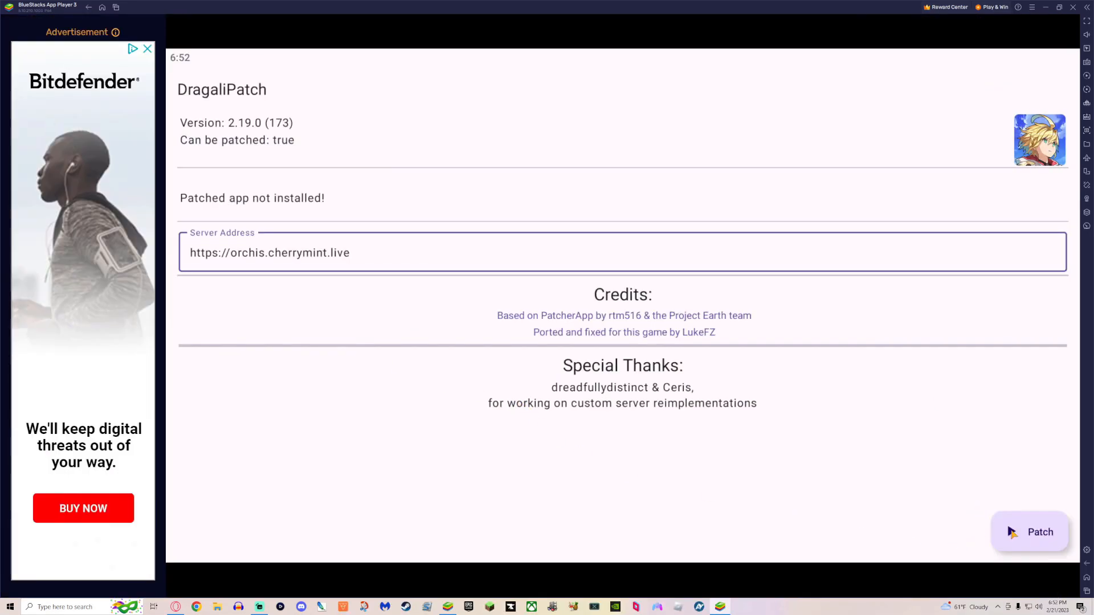
- Patch Dragalia Lost for the custom server and begin installing the patched package
left_click(1030, 531)
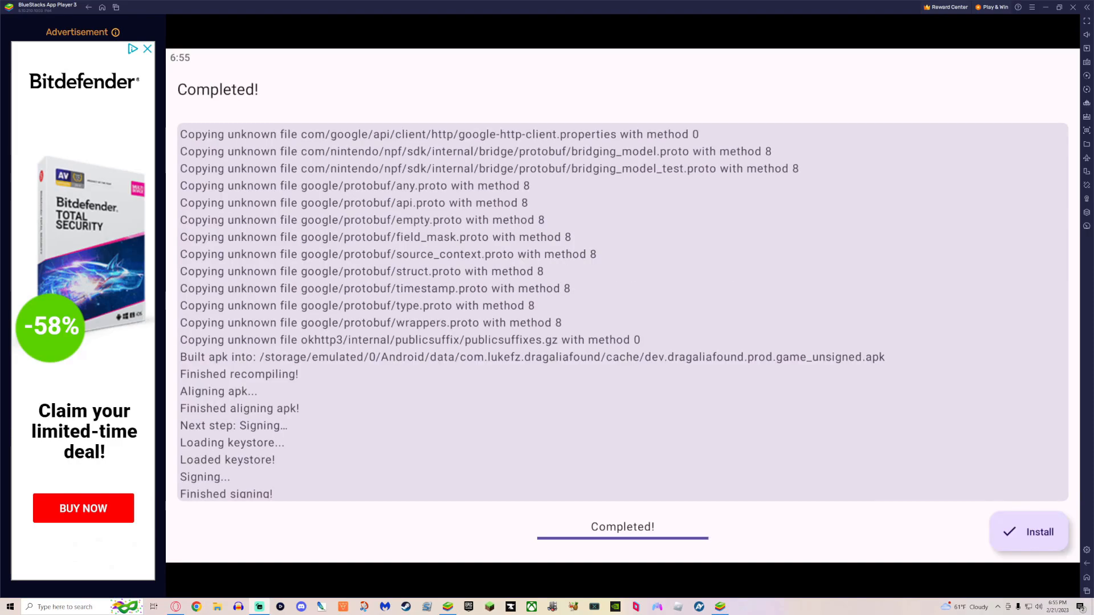
left_click(1027, 537)
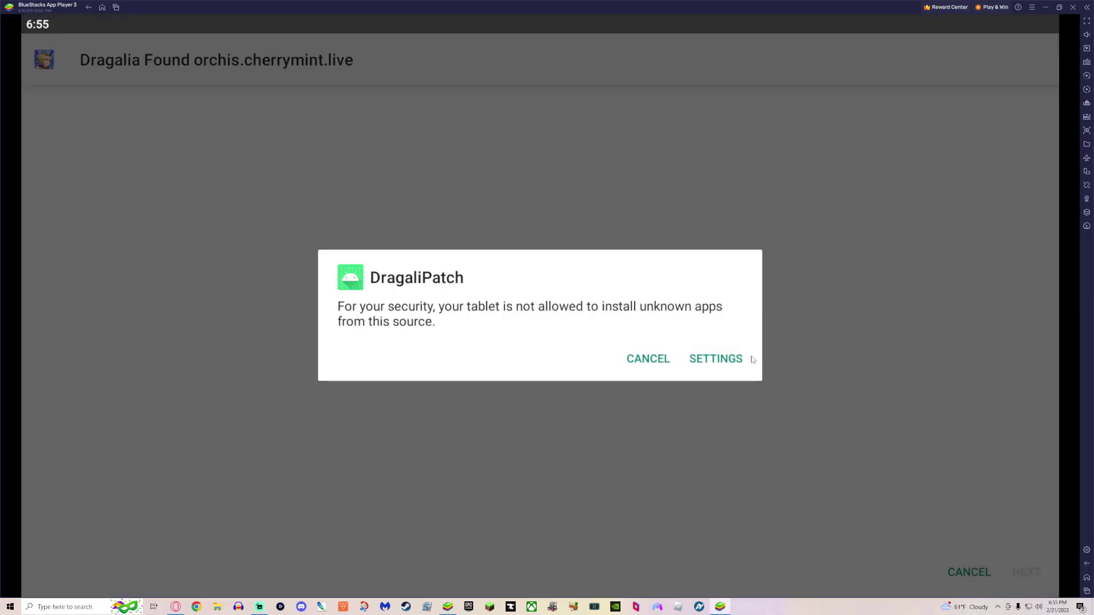
- Allow installs from this source, launch the patched game and dismiss the account management notice
left_click(776, 352)
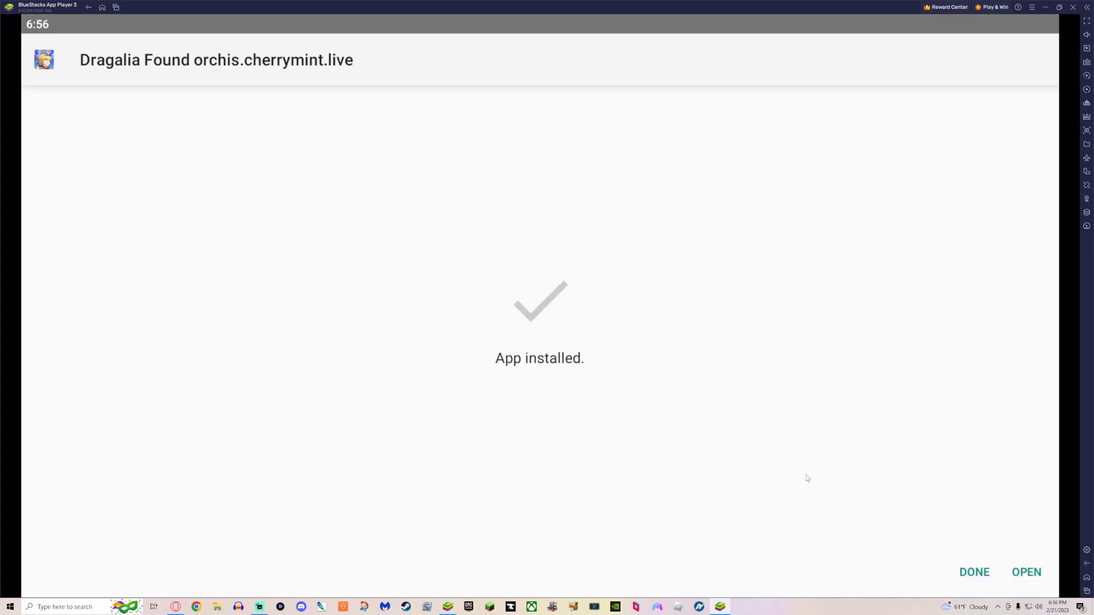
left_click(1027, 573)
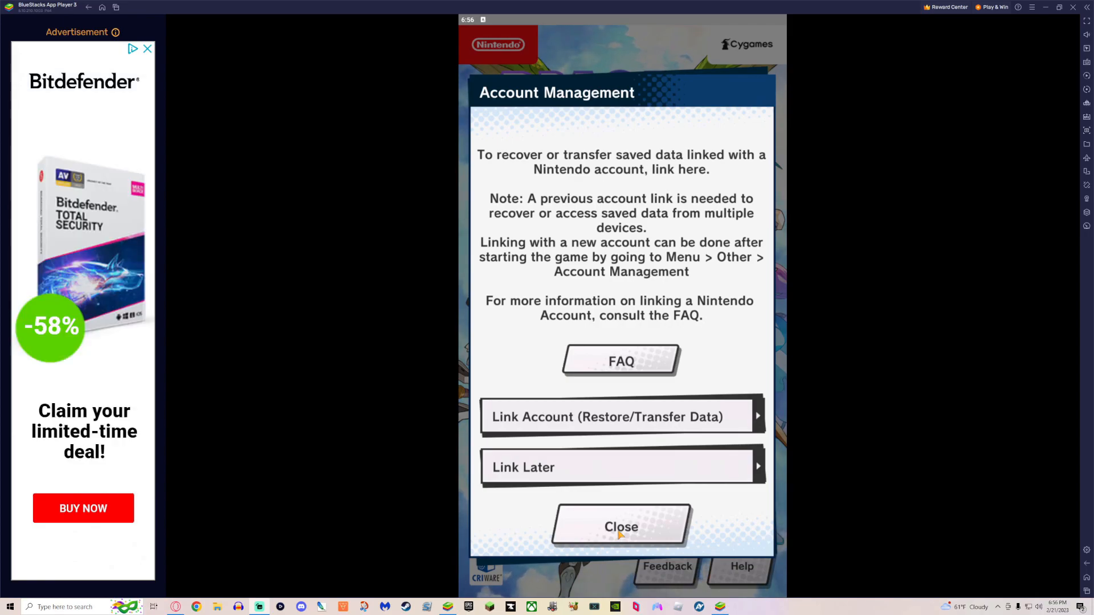
left_click(622, 530)
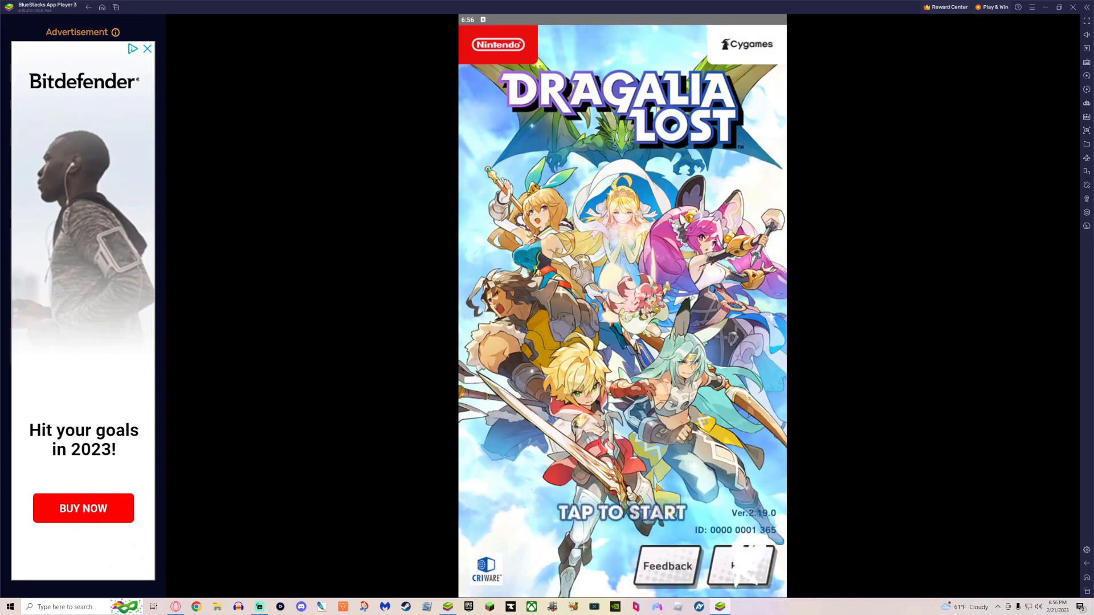
- Start from the title screen and accept the 481.07 MB additional data download
left_click(744, 547)
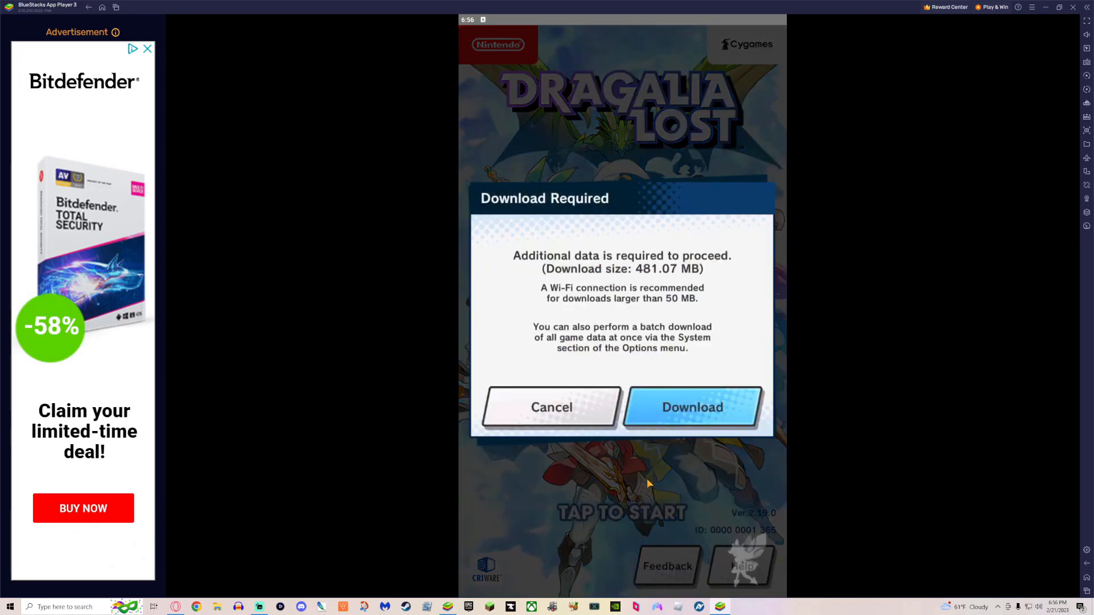
left_click(679, 411)
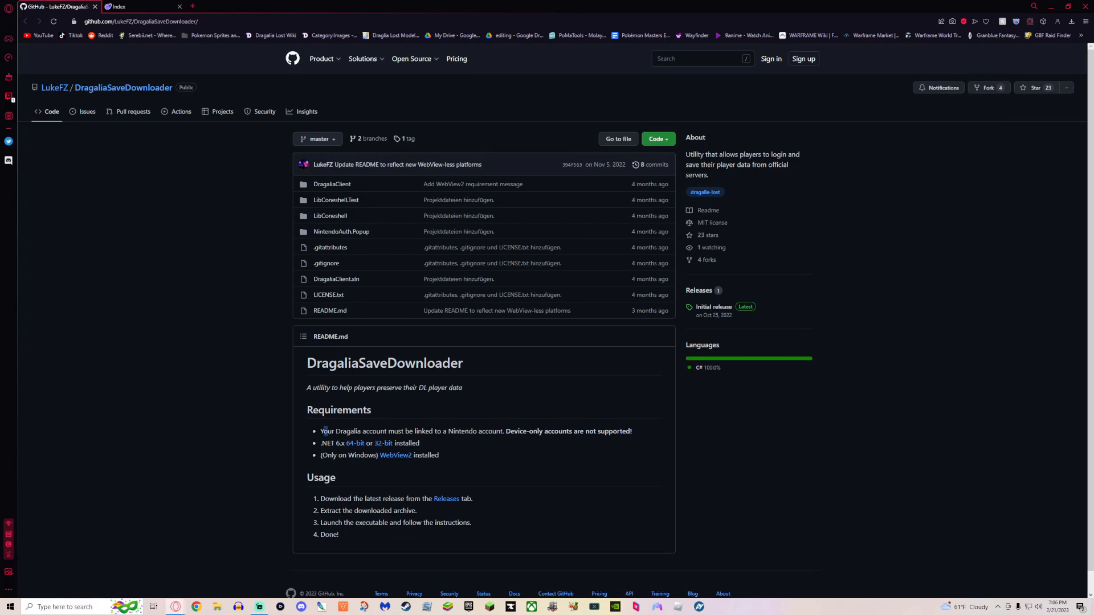
left_click_drag(321, 431, 571, 431)
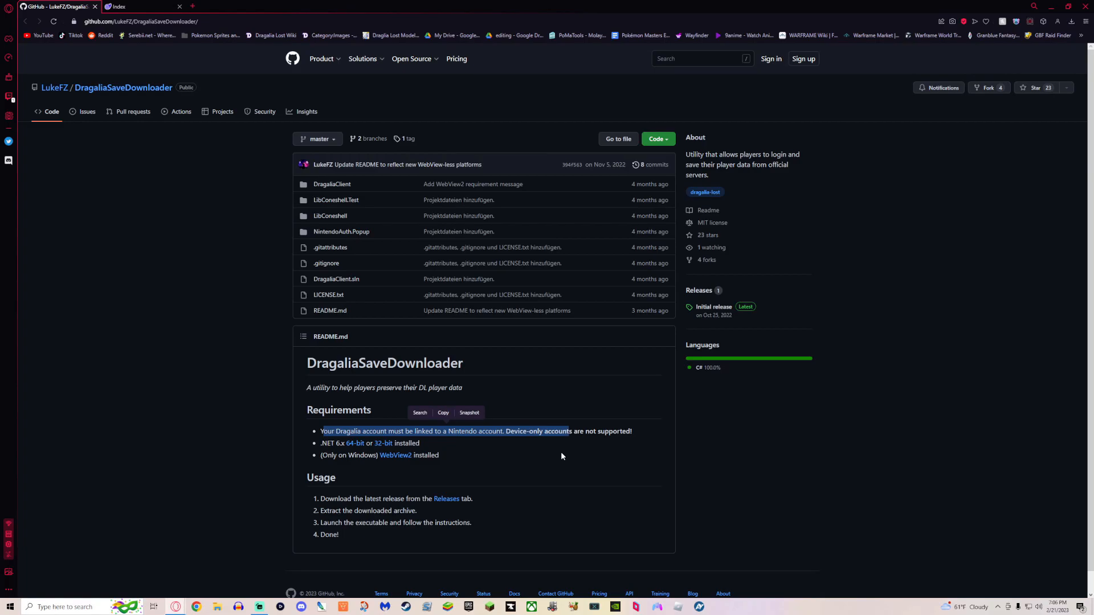
left_click(561, 455)
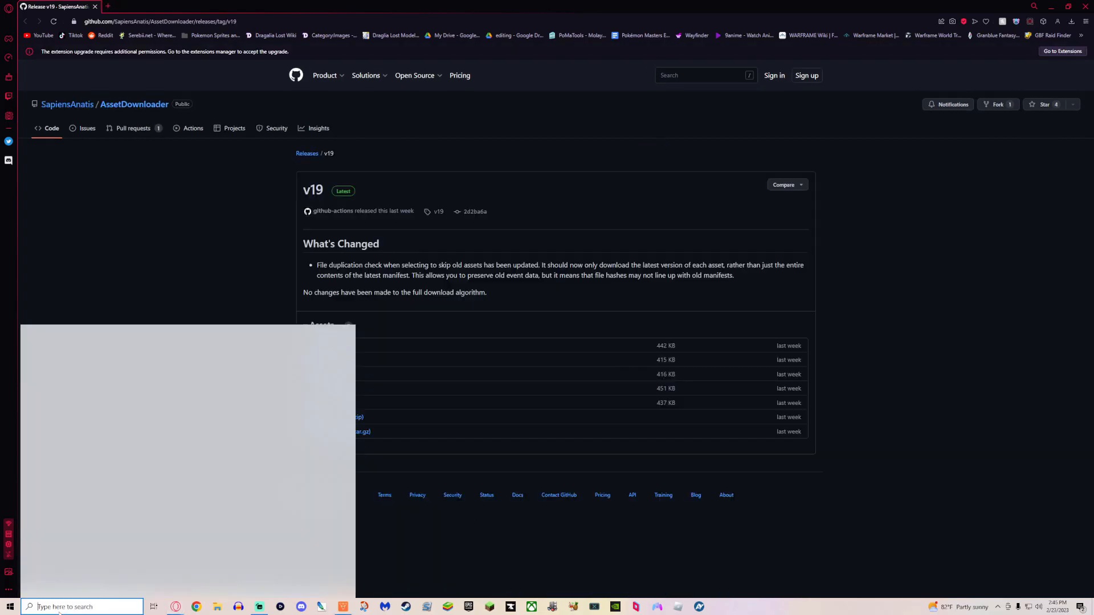
type("system information")
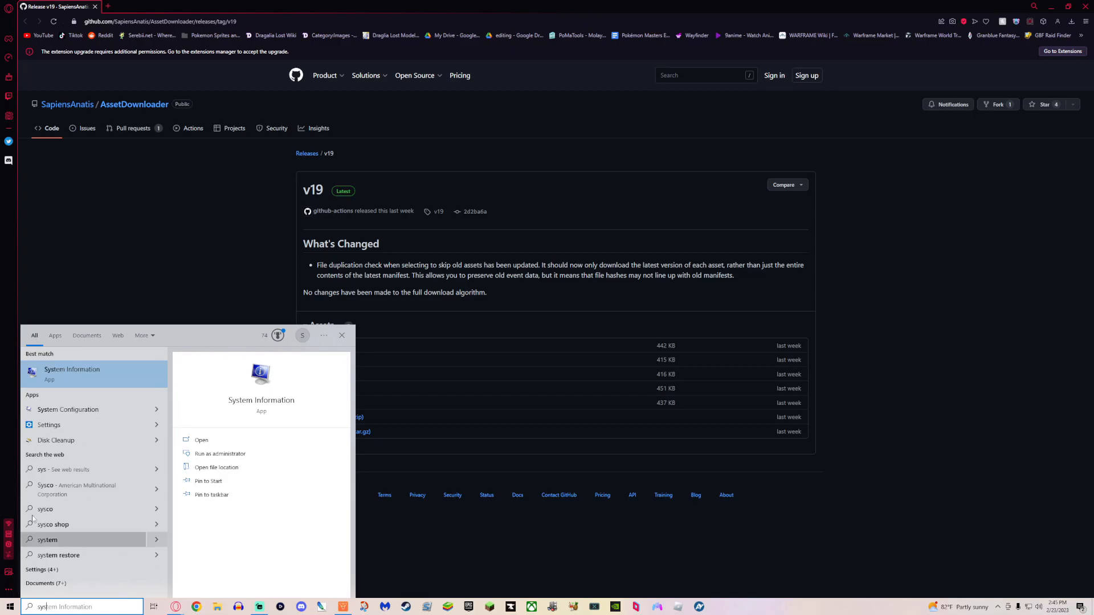
- Check the System Type row reads x64-based PC
left_click(65, 379)
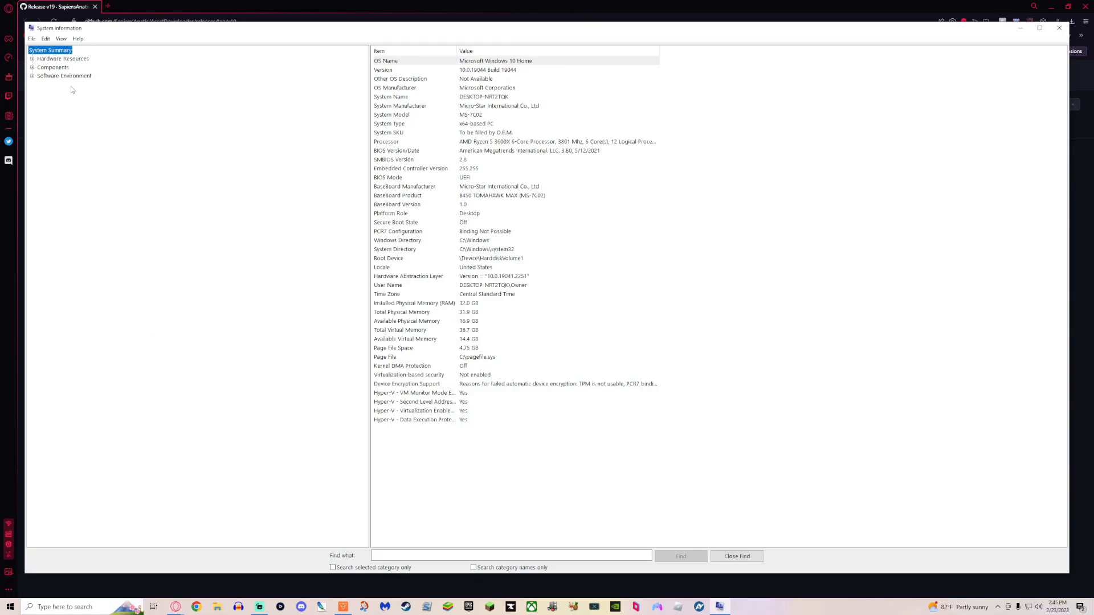
left_click(470, 124)
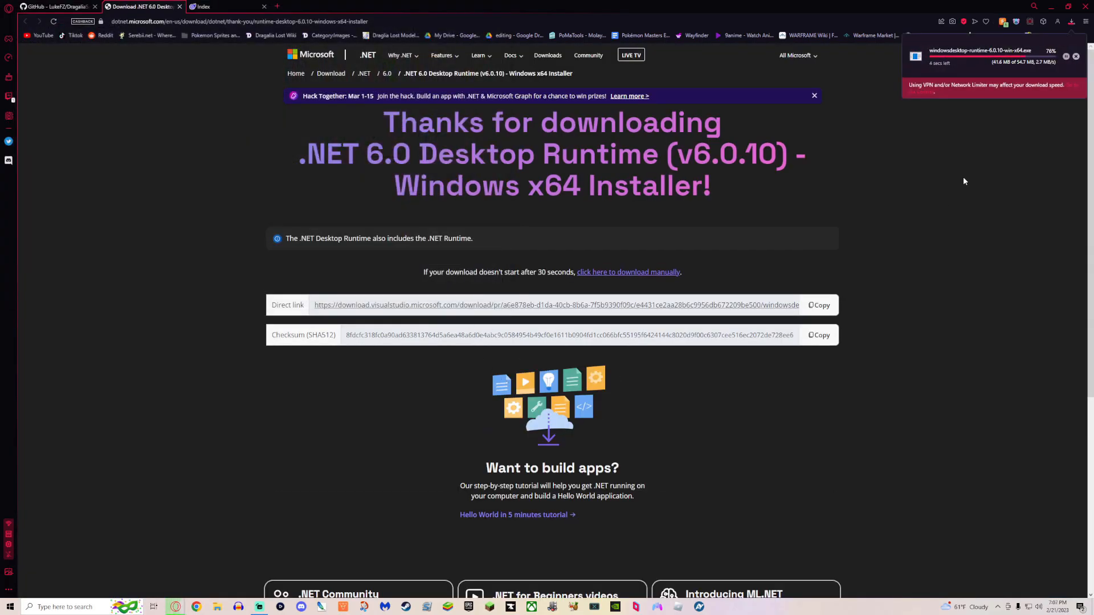
- Run the downloaded .NET 6.0 Desktop Runtime x64 installer to completion
left_click(959, 61)
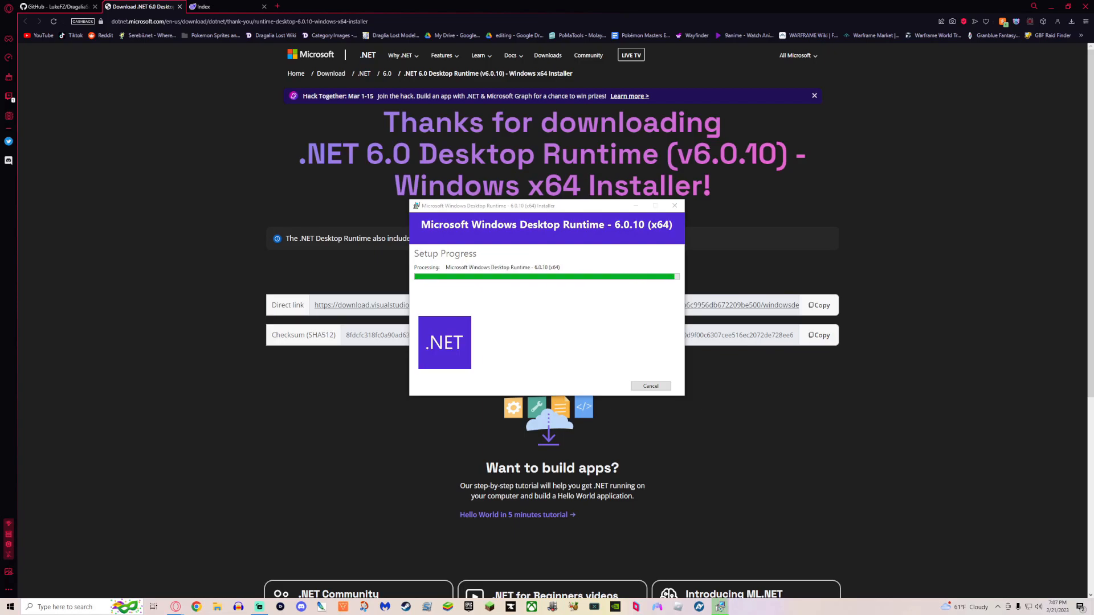
left_click(650, 386)
- Run the WebView2 installer from the repository page and close its already-installed message
left_click(59, 7)
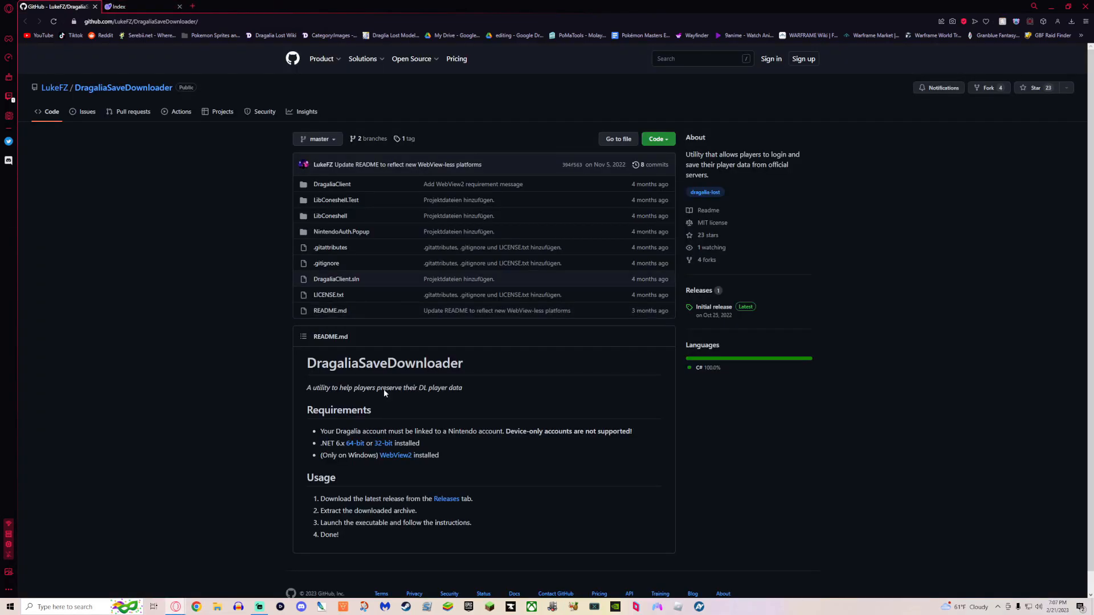
right_click(396, 455)
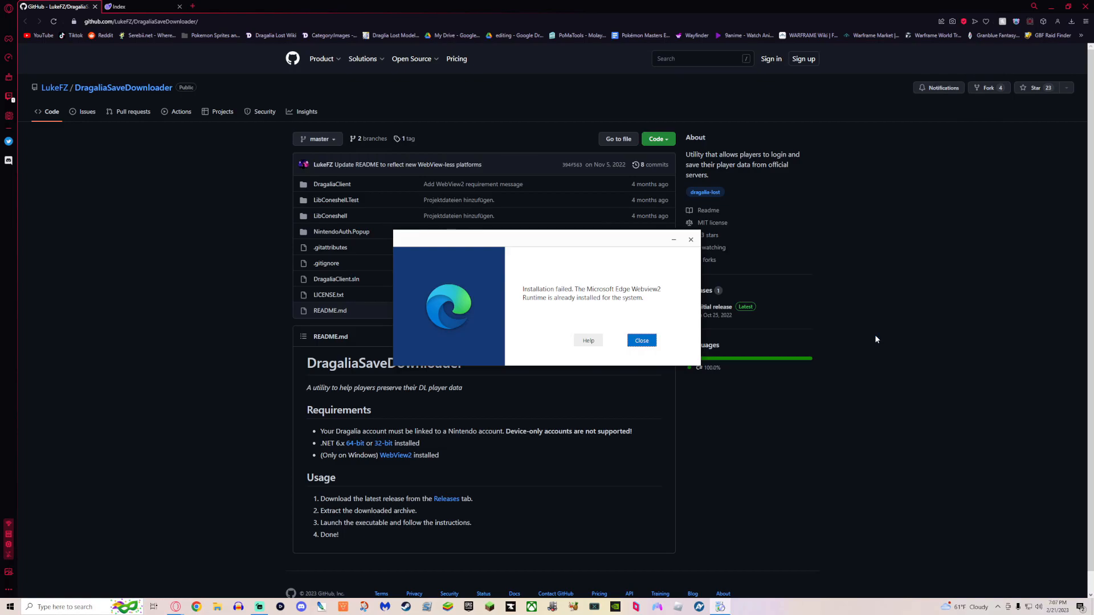
left_click(691, 239)
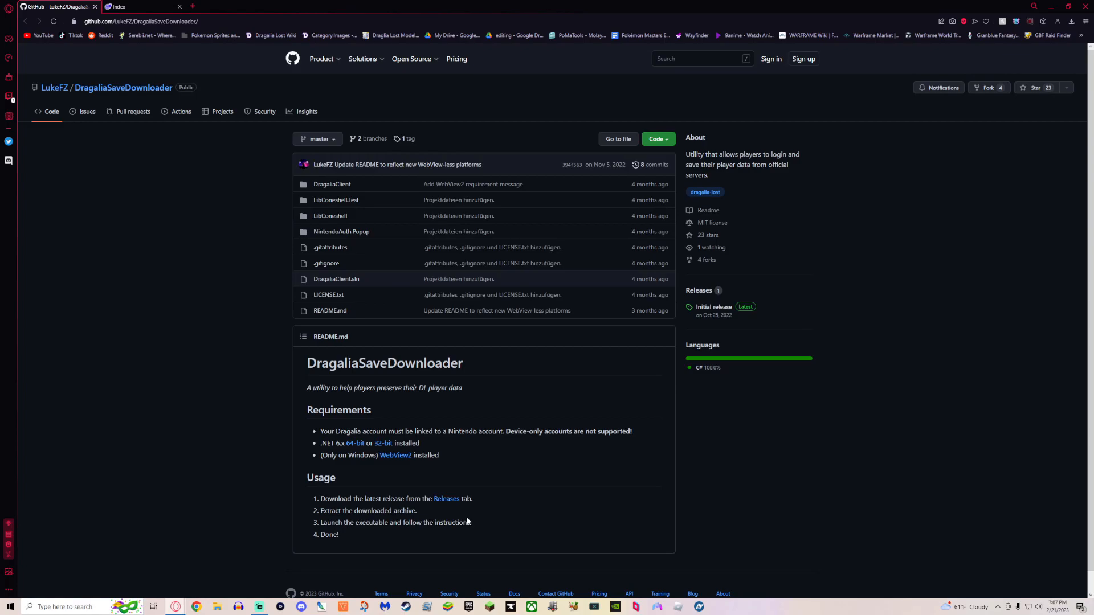
- Download DragaliaSaveDownloader-win-64.zip from the Releases page and open it
left_click(445, 498)
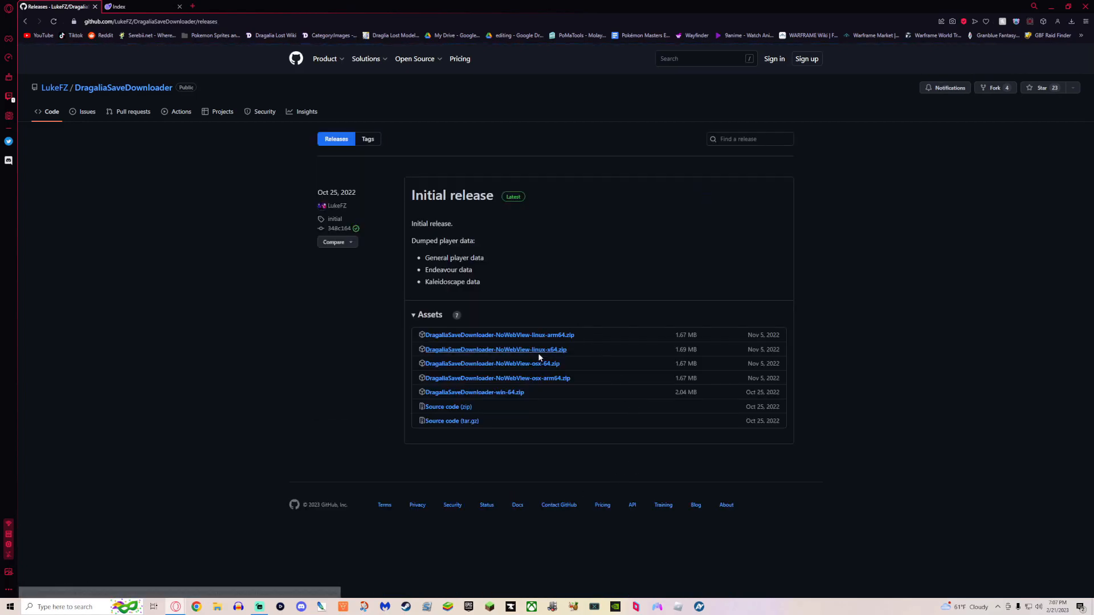
left_click(517, 395)
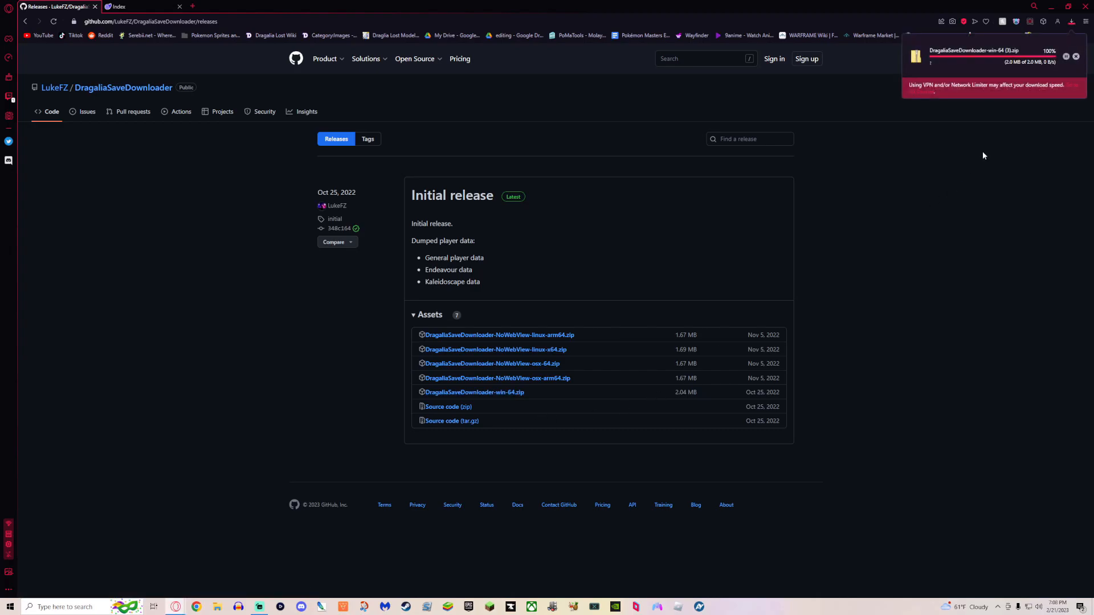
left_click(979, 52)
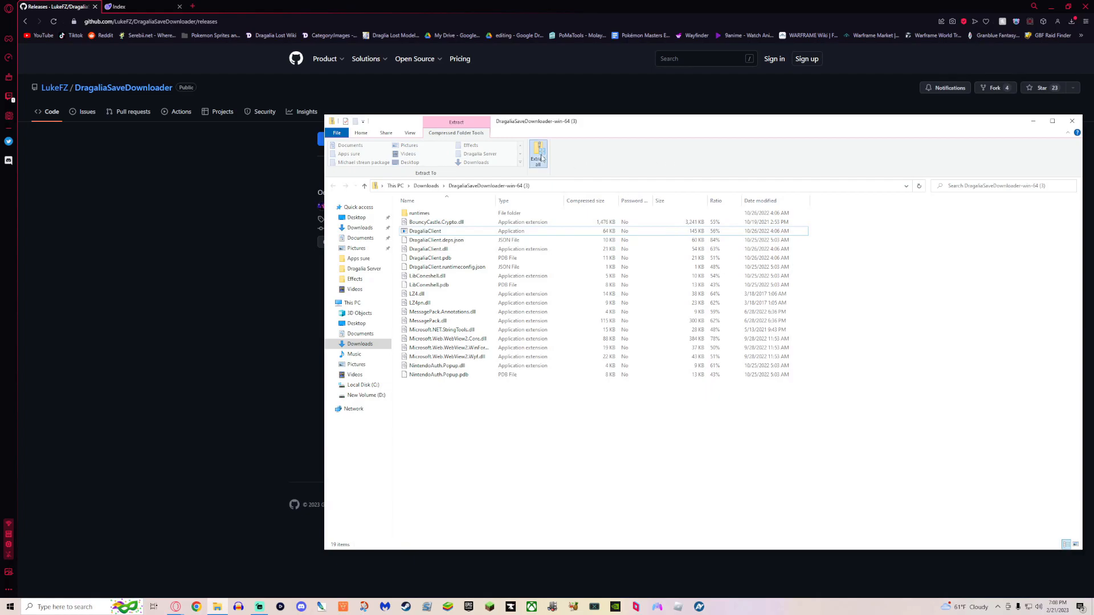
- Extract all files to the suggested folder and close the compressed-folder window
left_click(539, 154)
left_click(625, 385)
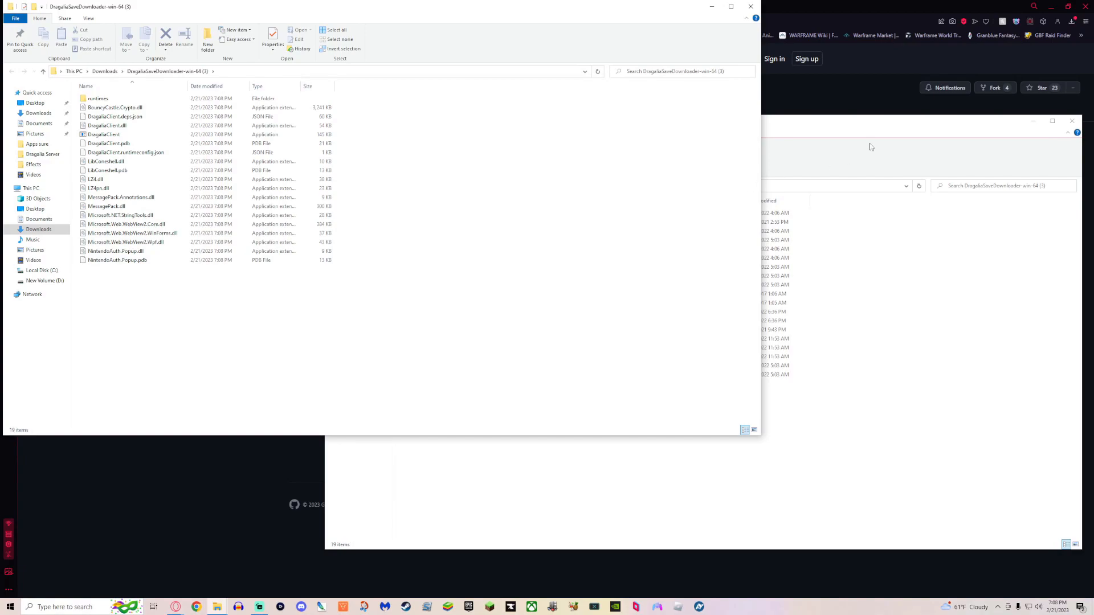
left_click(876, 132)
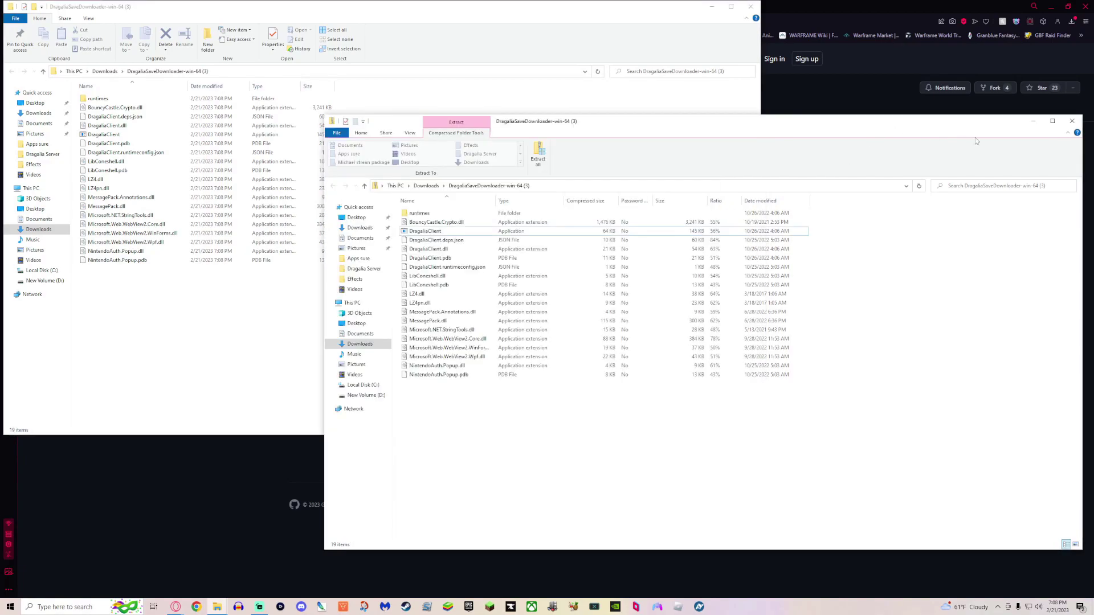
left_click(1073, 122)
- Centre the extracted folder window and select the DragaliaClient application
left_click_drag(171, 7, 256, 52)
left_click(188, 181)
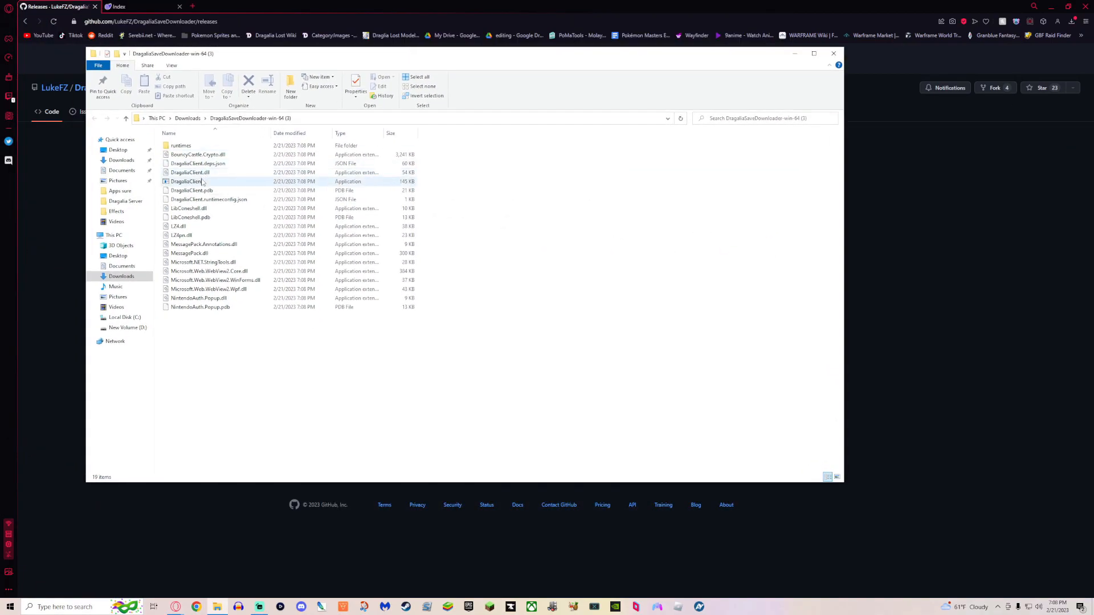
- Run DragaliaClient past the SmartScreen warning and select the listed Nintendo account
double_click(188, 181)
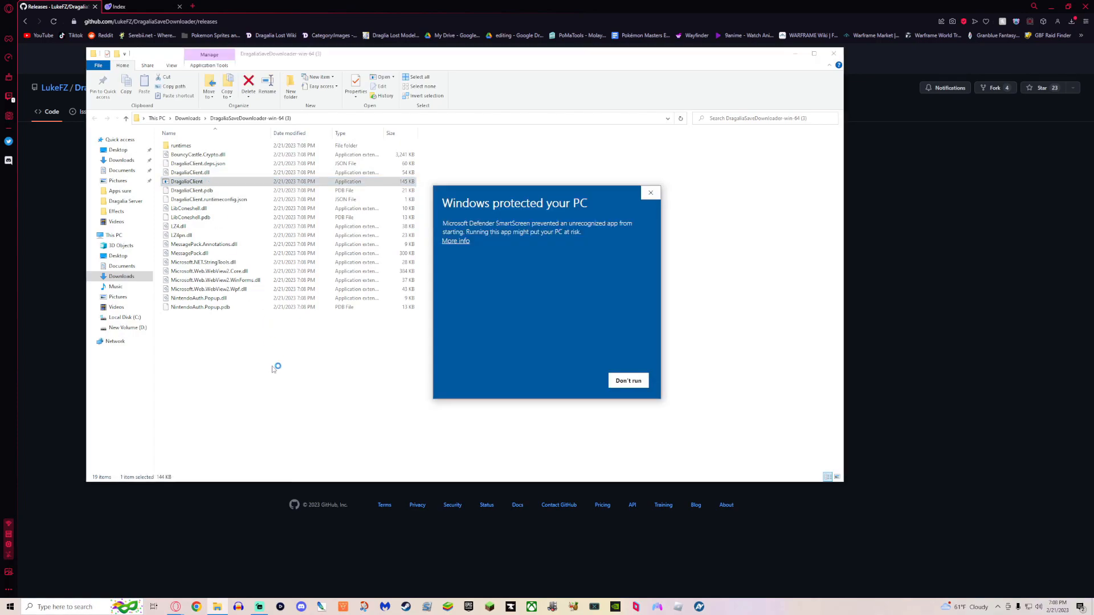
left_click(450, 245)
left_click(577, 381)
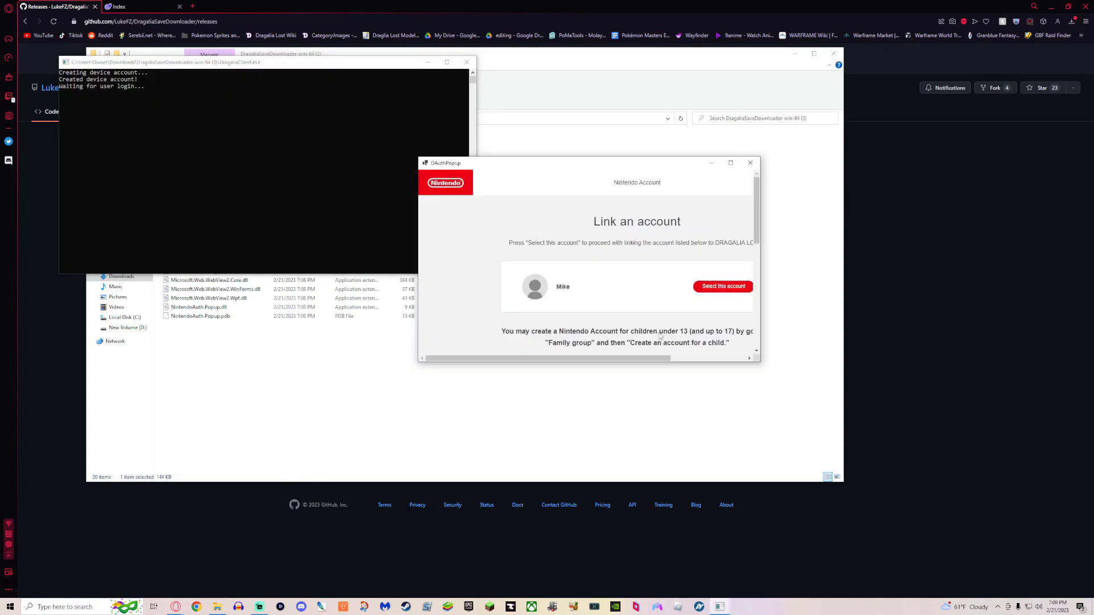
left_click_drag(631, 360, 668, 360)
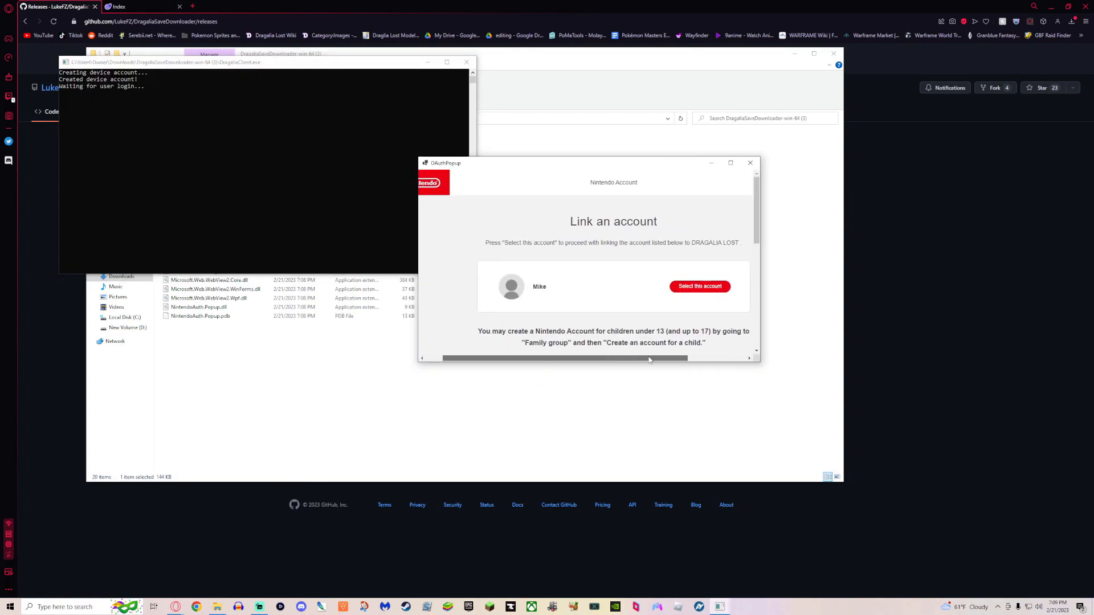
left_click(679, 289)
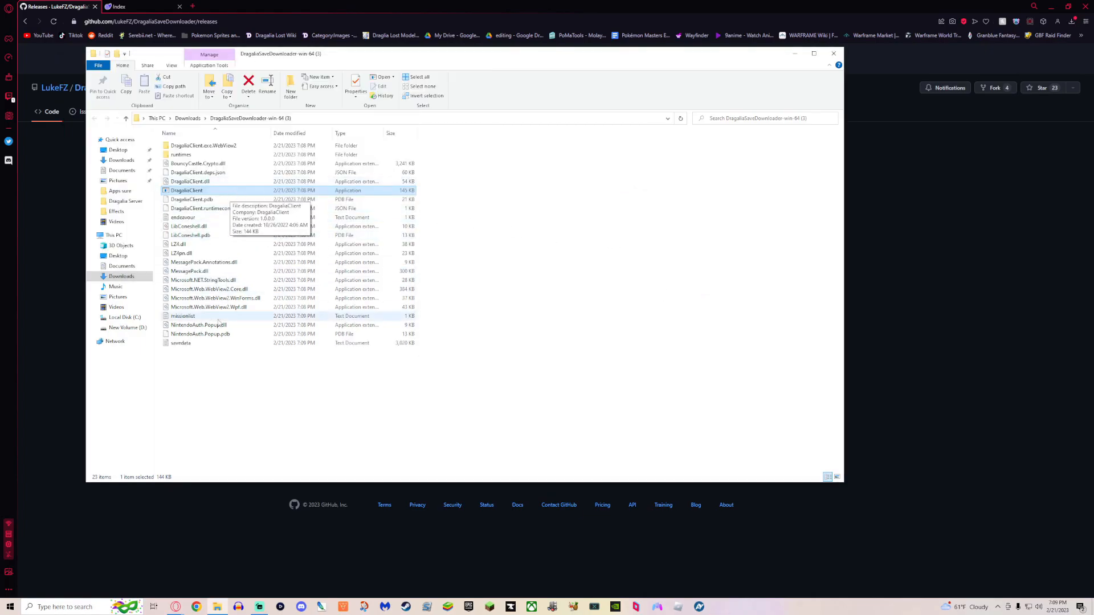
- Move savedata.txt into Downloads, replacing the existing copy, then return to the DragaliaBaasServer site
left_click(180, 343)
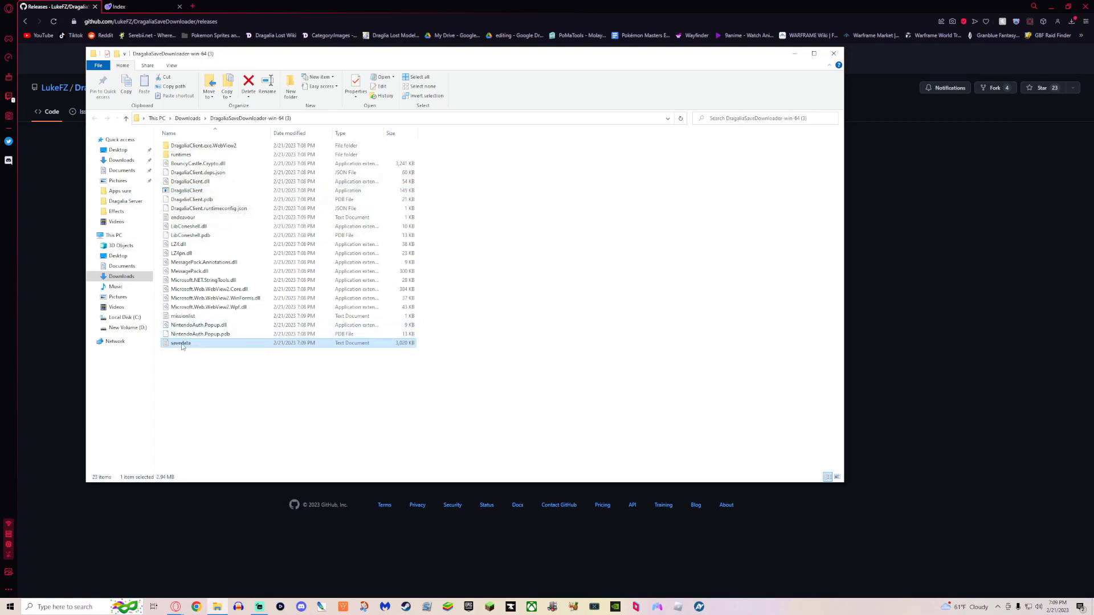
left_click_drag(180, 343, 121, 276)
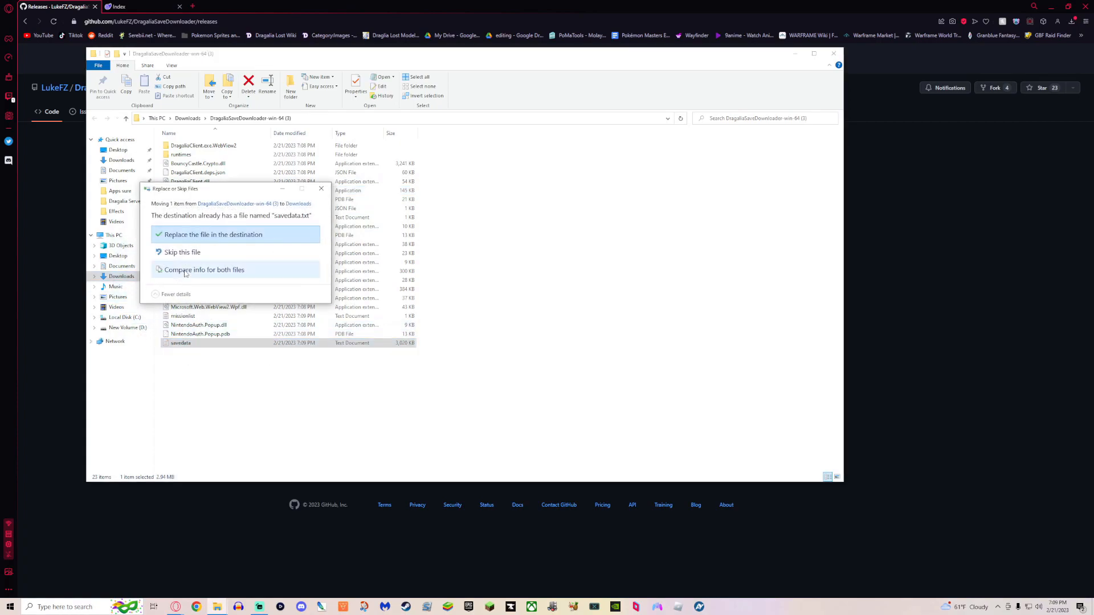
left_click(218, 236)
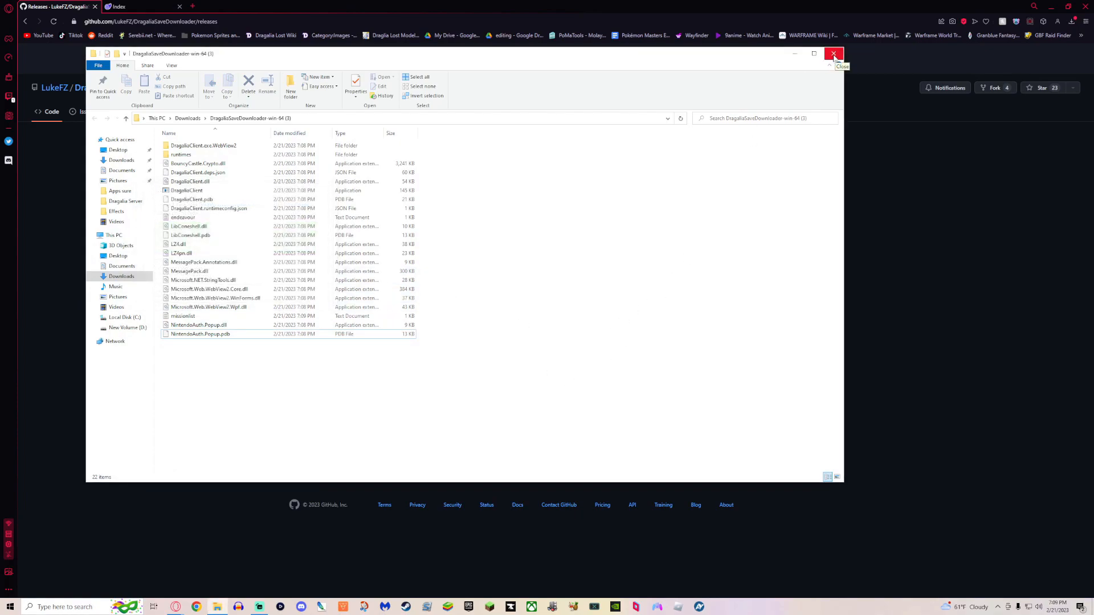
left_click(835, 55)
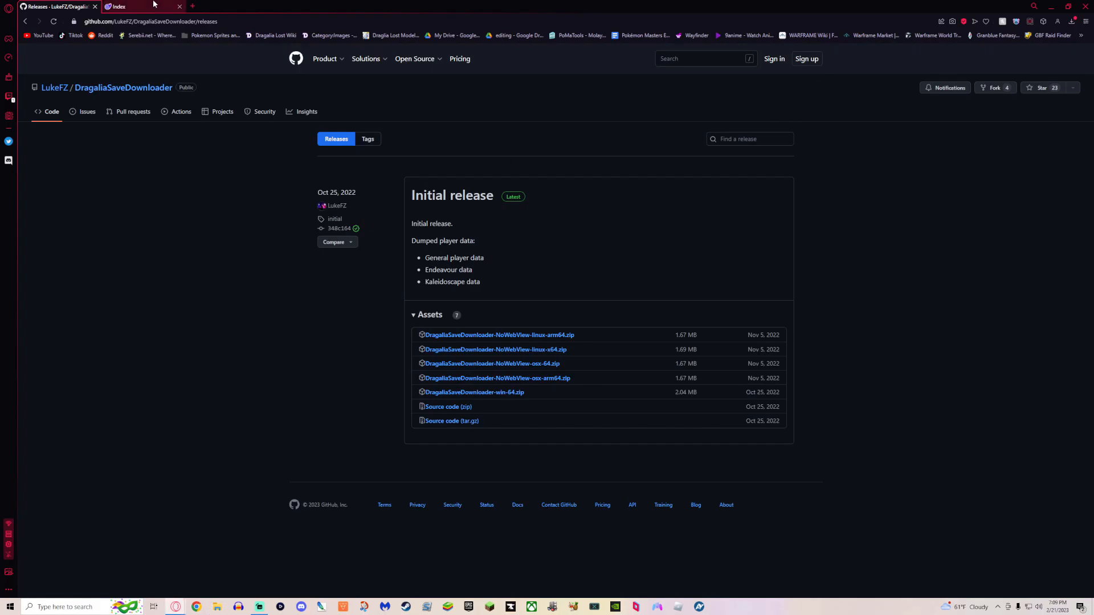
left_click(136, 7)
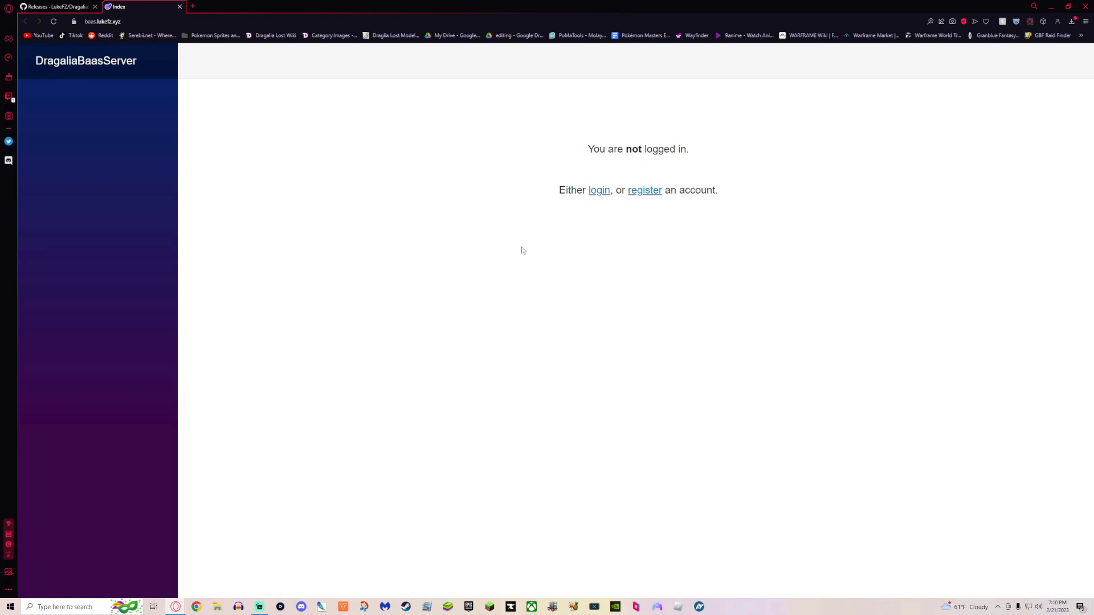
- Go to the DragaliaBaasServer account registration form
left_click(644, 189)
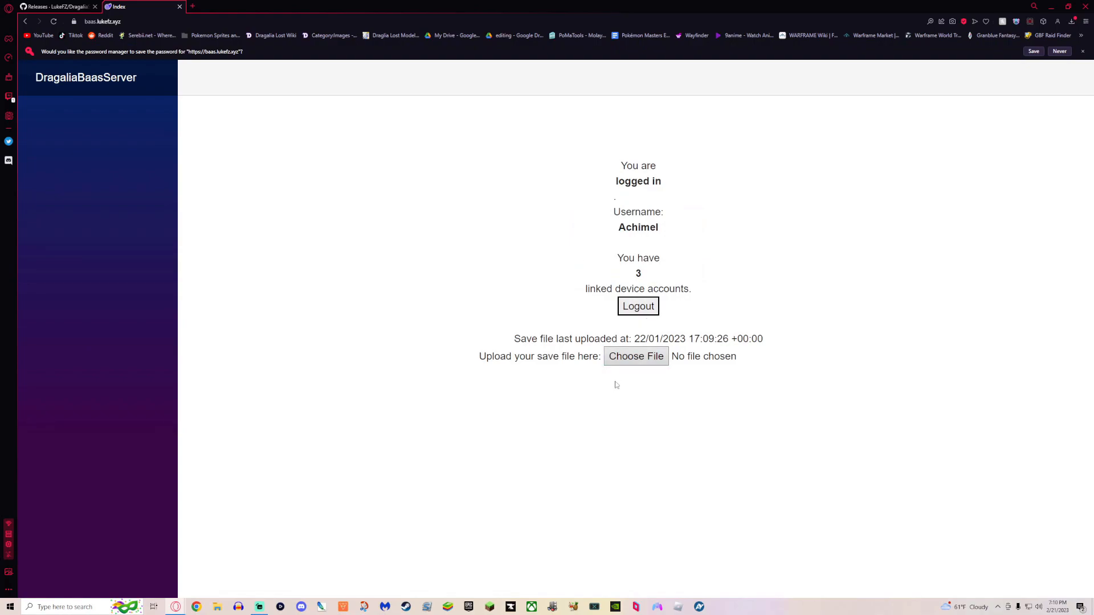
- Locate savedata in Downloads through the upload file picker, then cancel without uploading
left_click(636, 356)
left_click(664, 471)
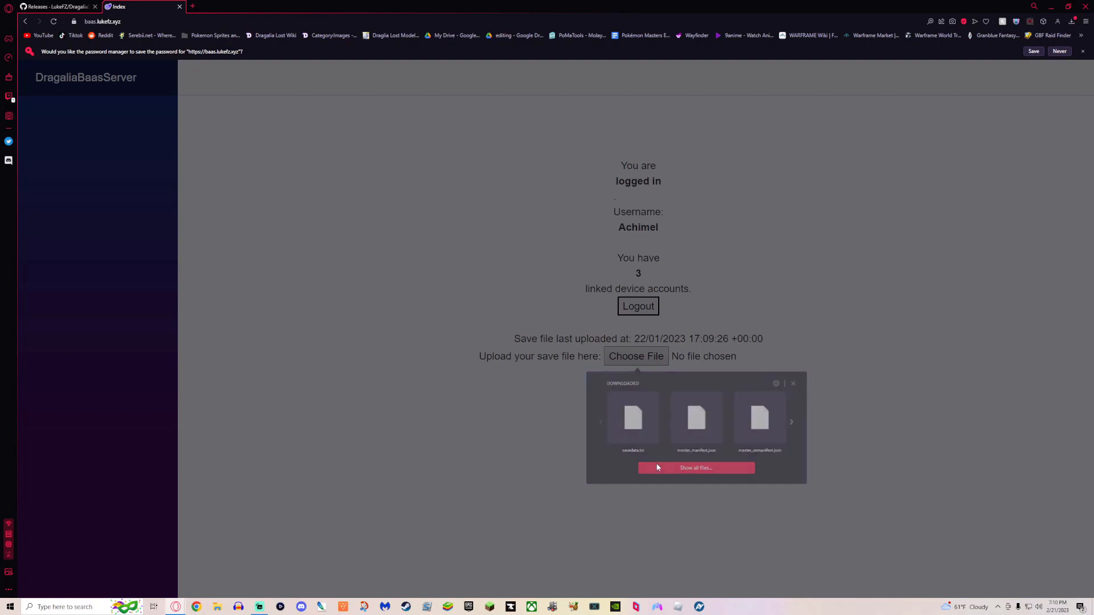
left_click(38, 192)
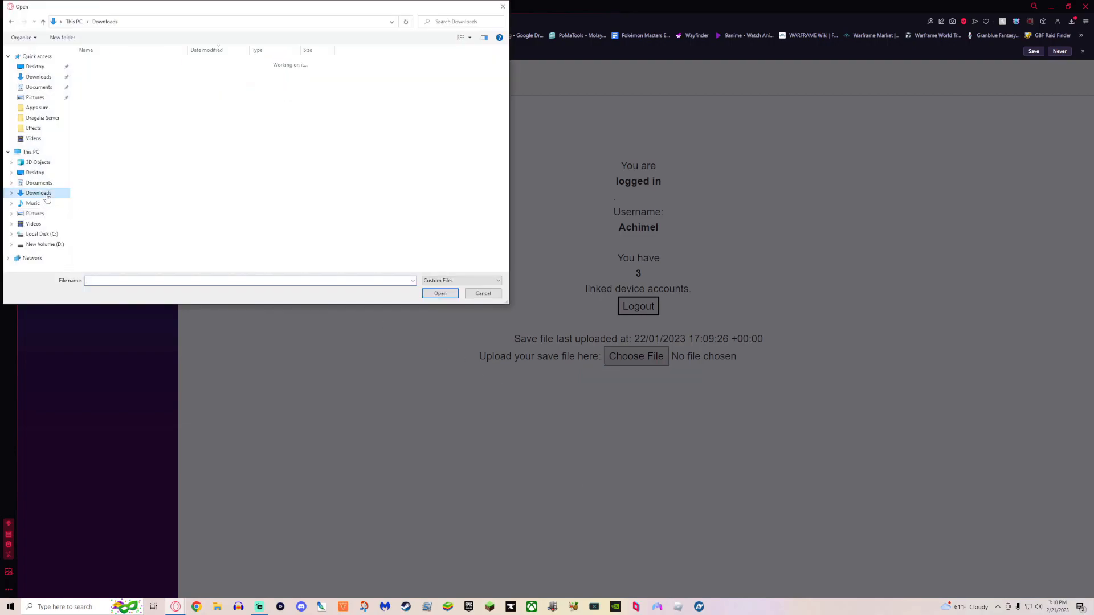
left_click(97, 73)
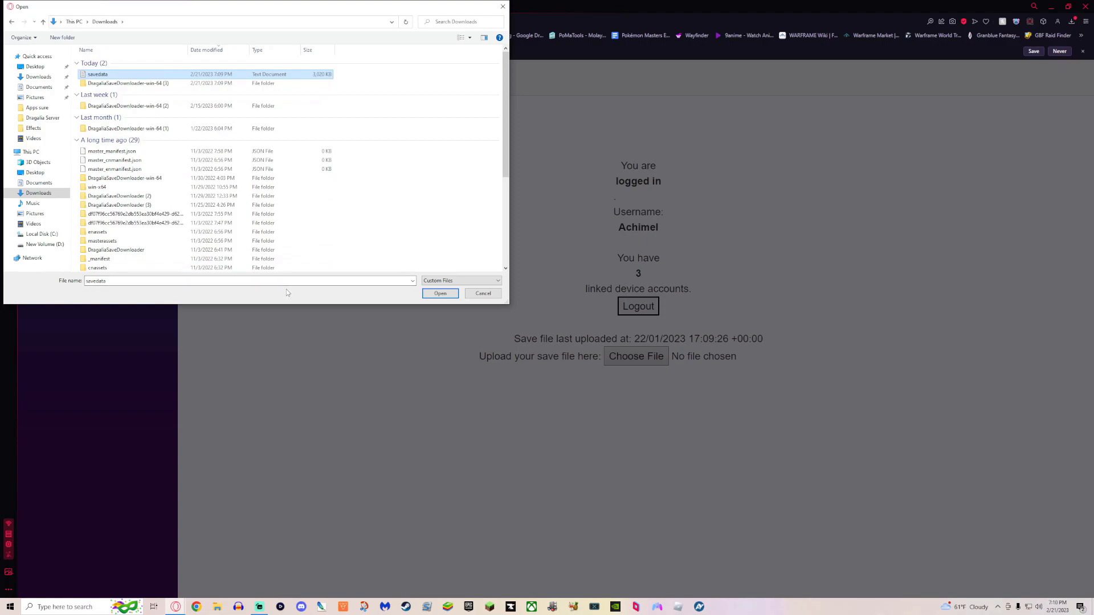
left_click(483, 293)
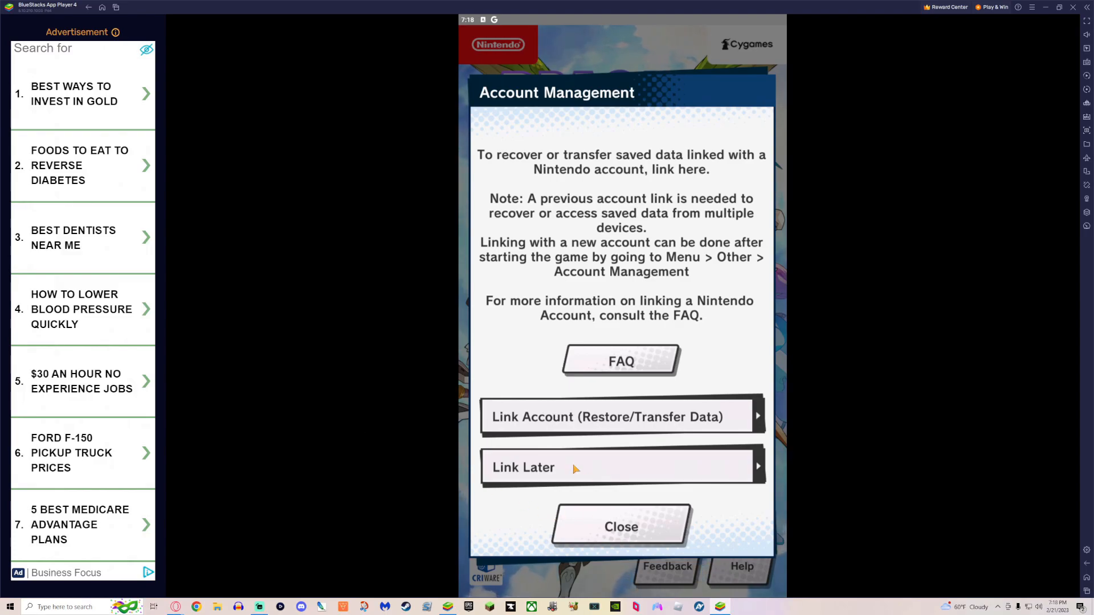
- Link the server account to restore data and always handle such links with Dragalia Found orchis.cherrymint.live
left_click(531, 418)
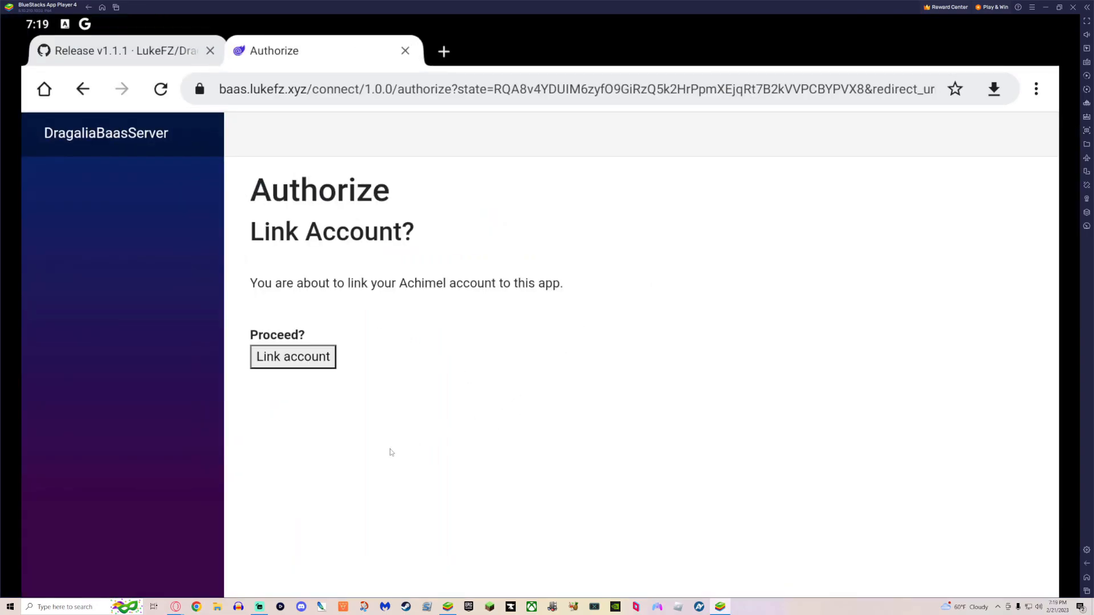
left_click(292, 357)
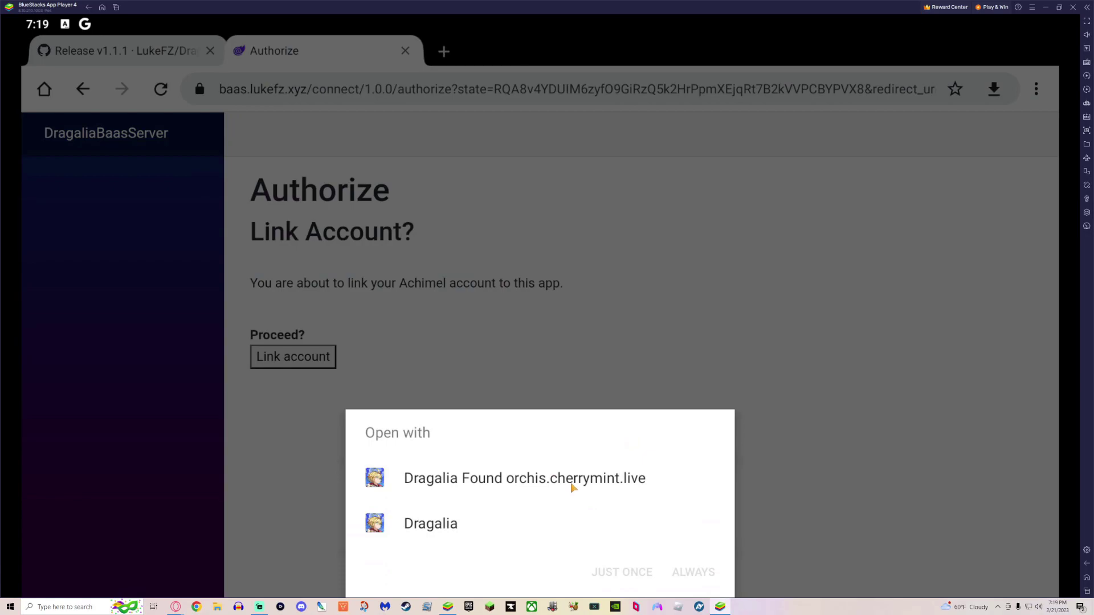
left_click(573, 481)
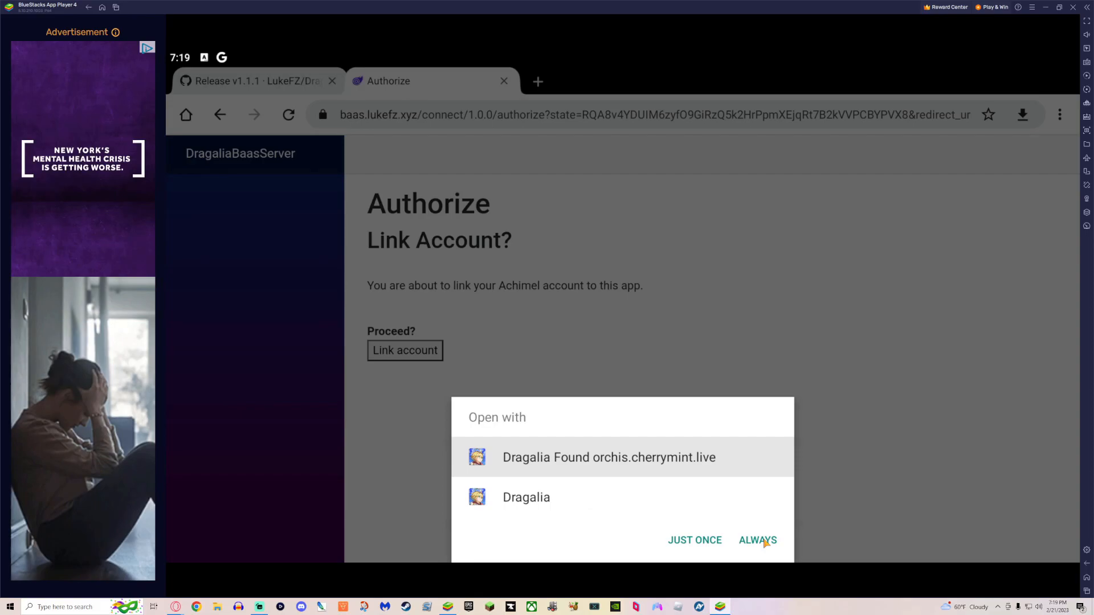
left_click(761, 540)
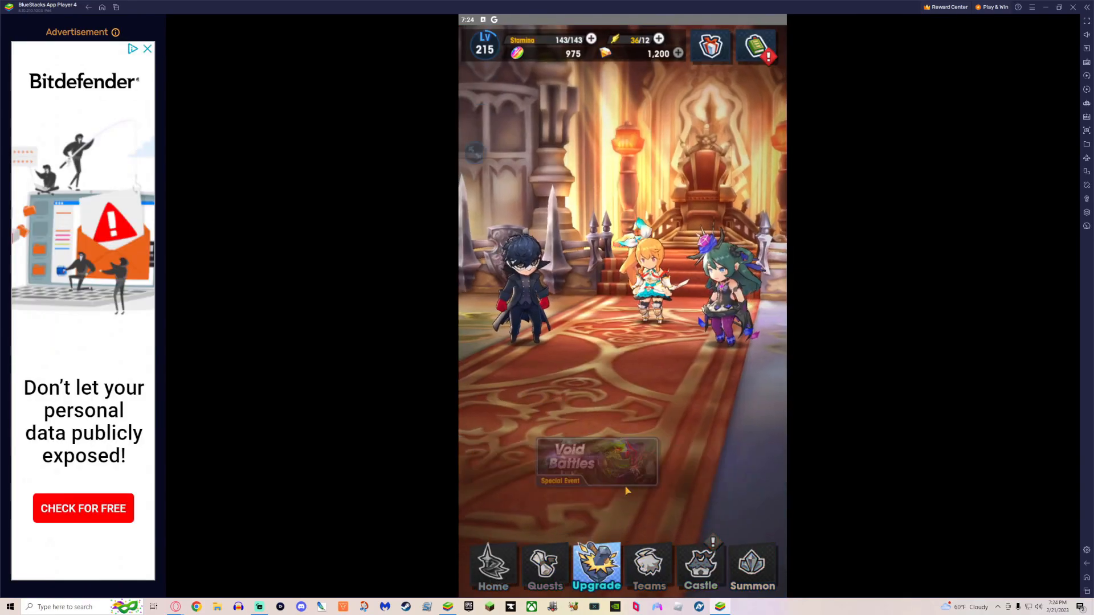
- Show the Upgrade Adventurers roster of 280 restored characters
left_click(638, 324)
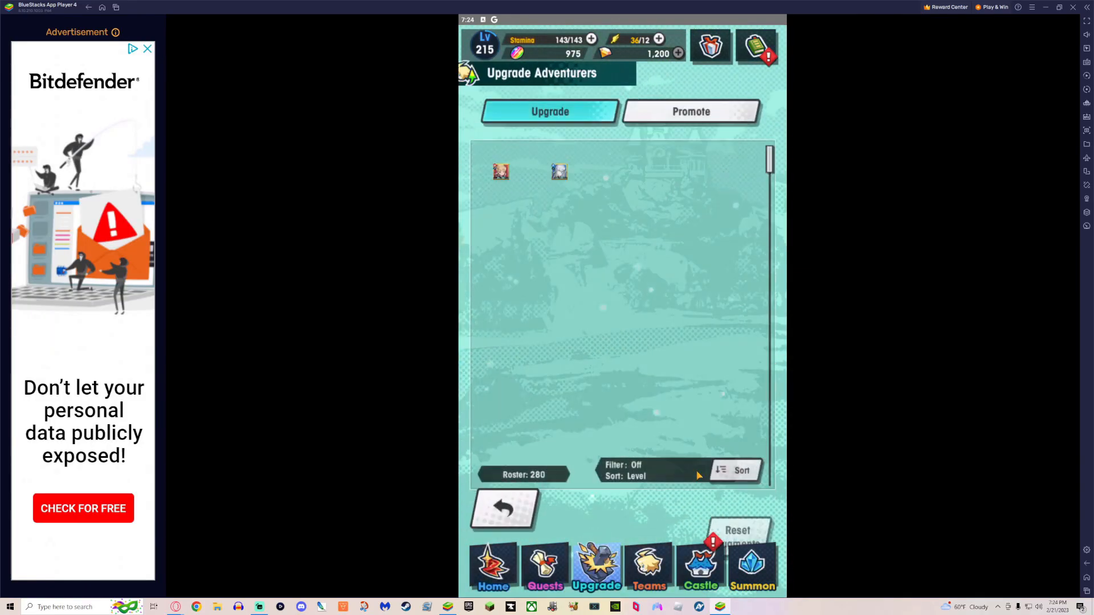
scroll(706, 423, "down", 5)
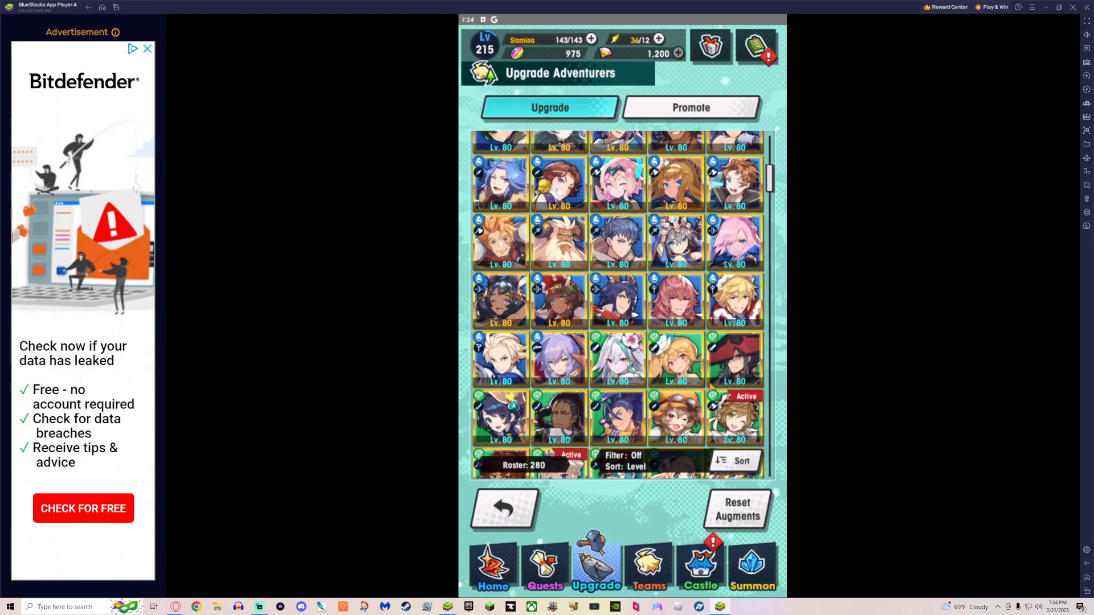
scroll(733, 370, "down", 3)
left_click_drag(722, 333, 725, 205)
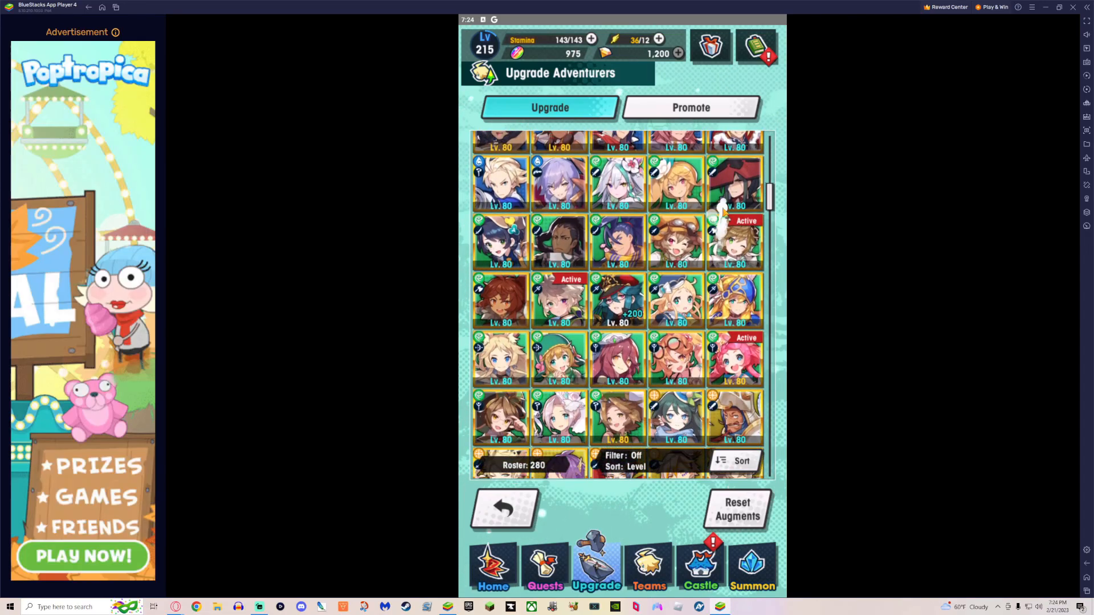